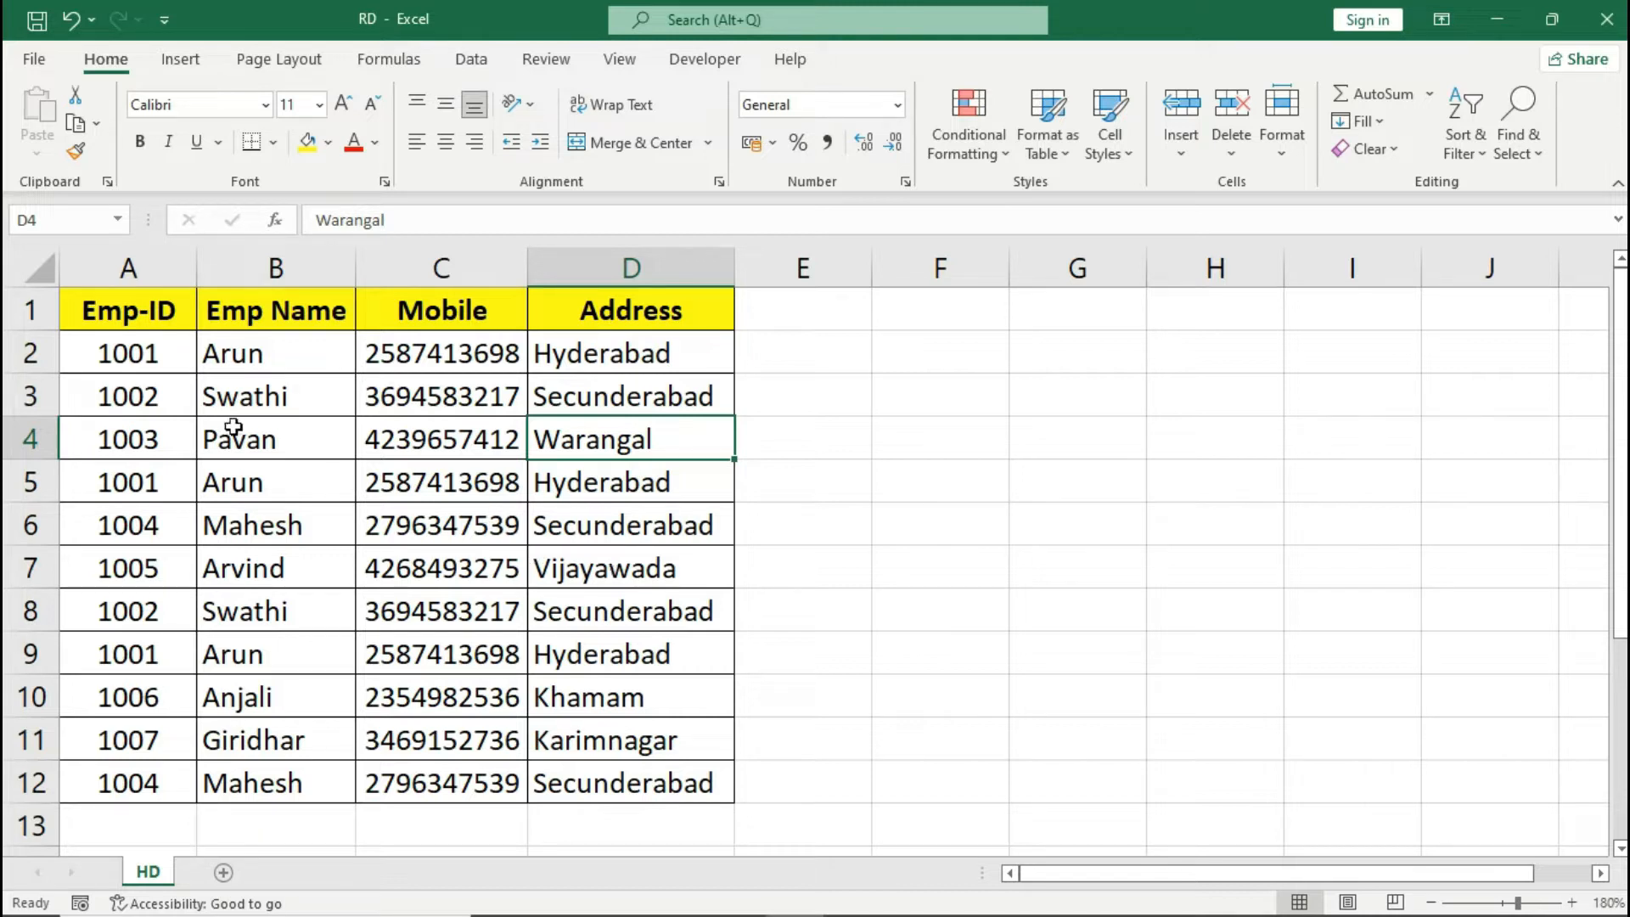
- Start a Duplicate Values conditional formatting rule for the employee records in A2:D12
click(161, 310)
drag(161, 310, 605, 767)
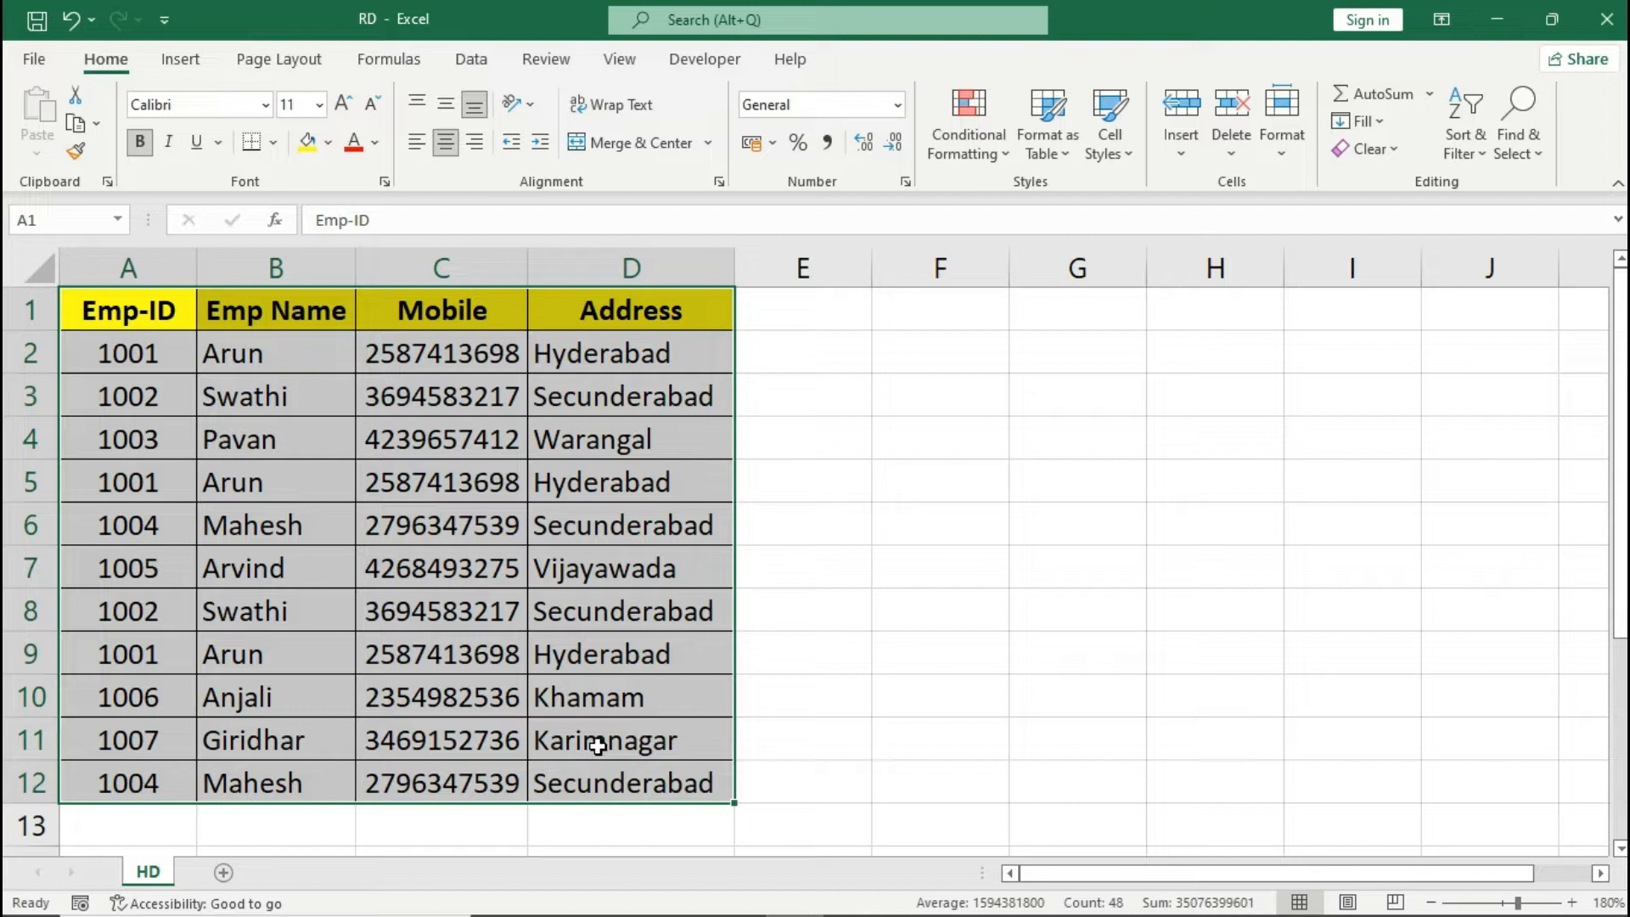
drag(161, 365, 666, 786)
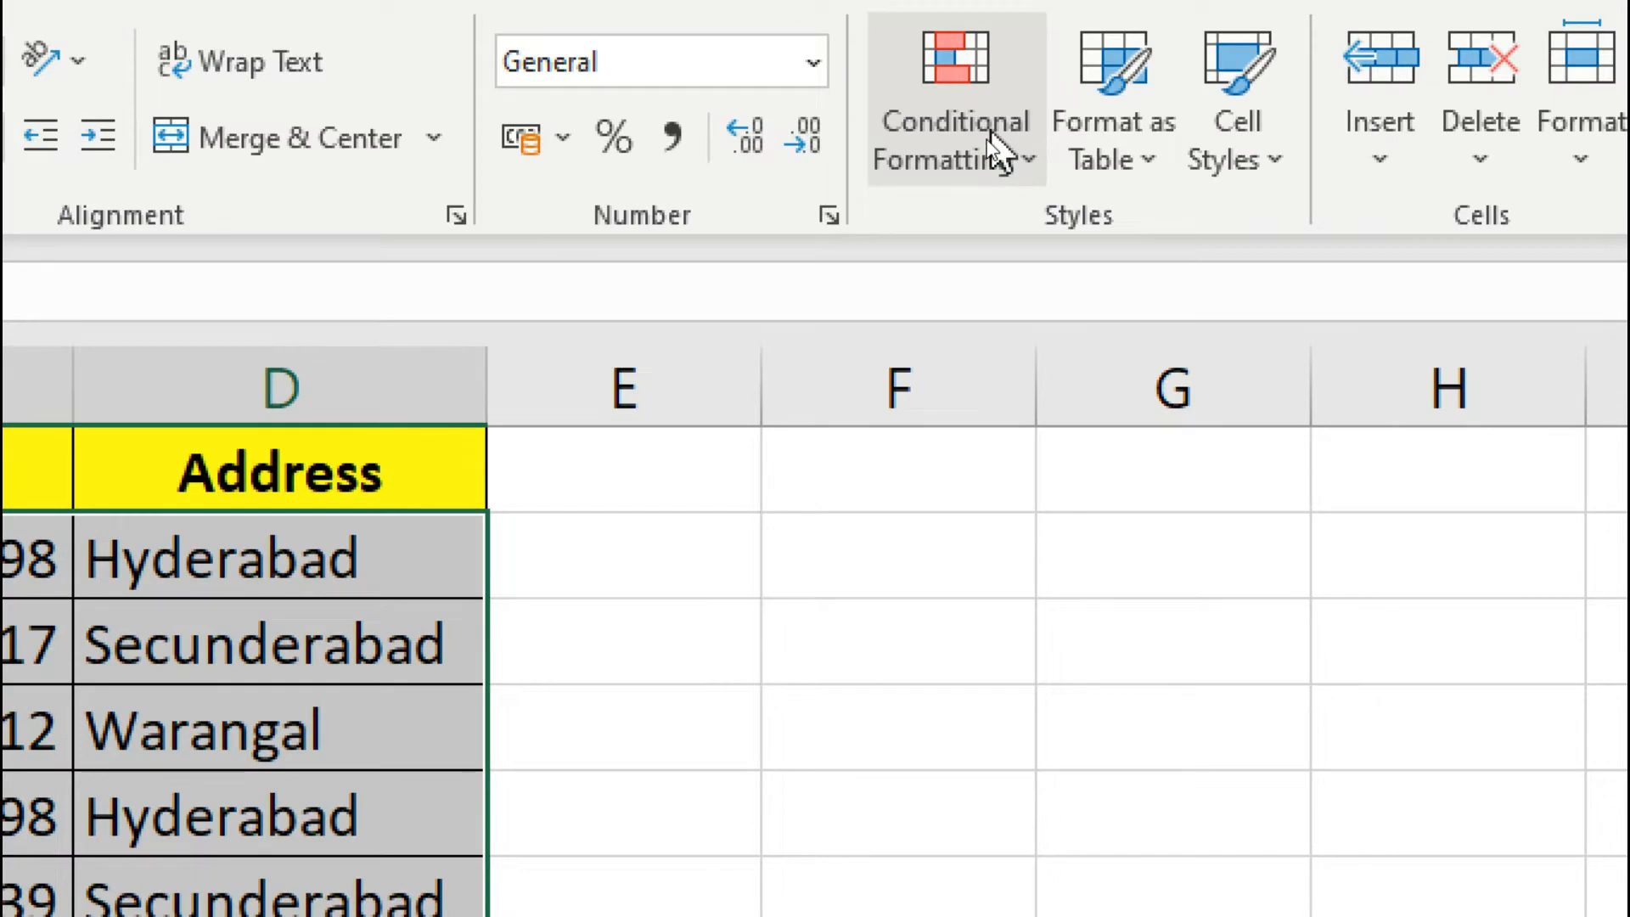
click(997, 151)
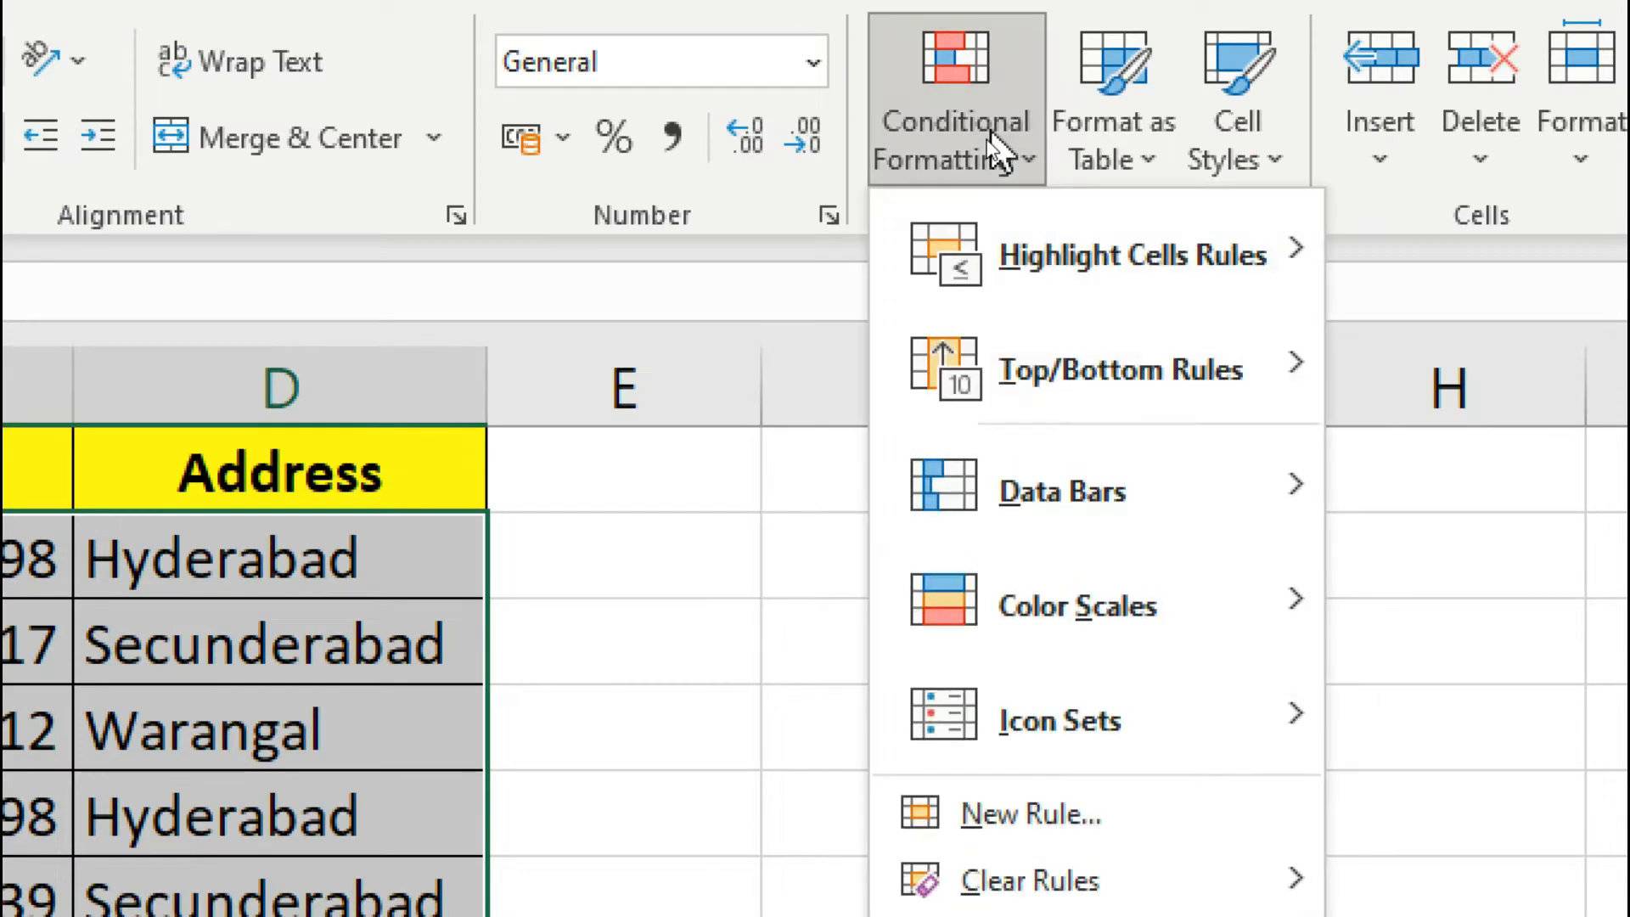
mouse_move(1033, 269)
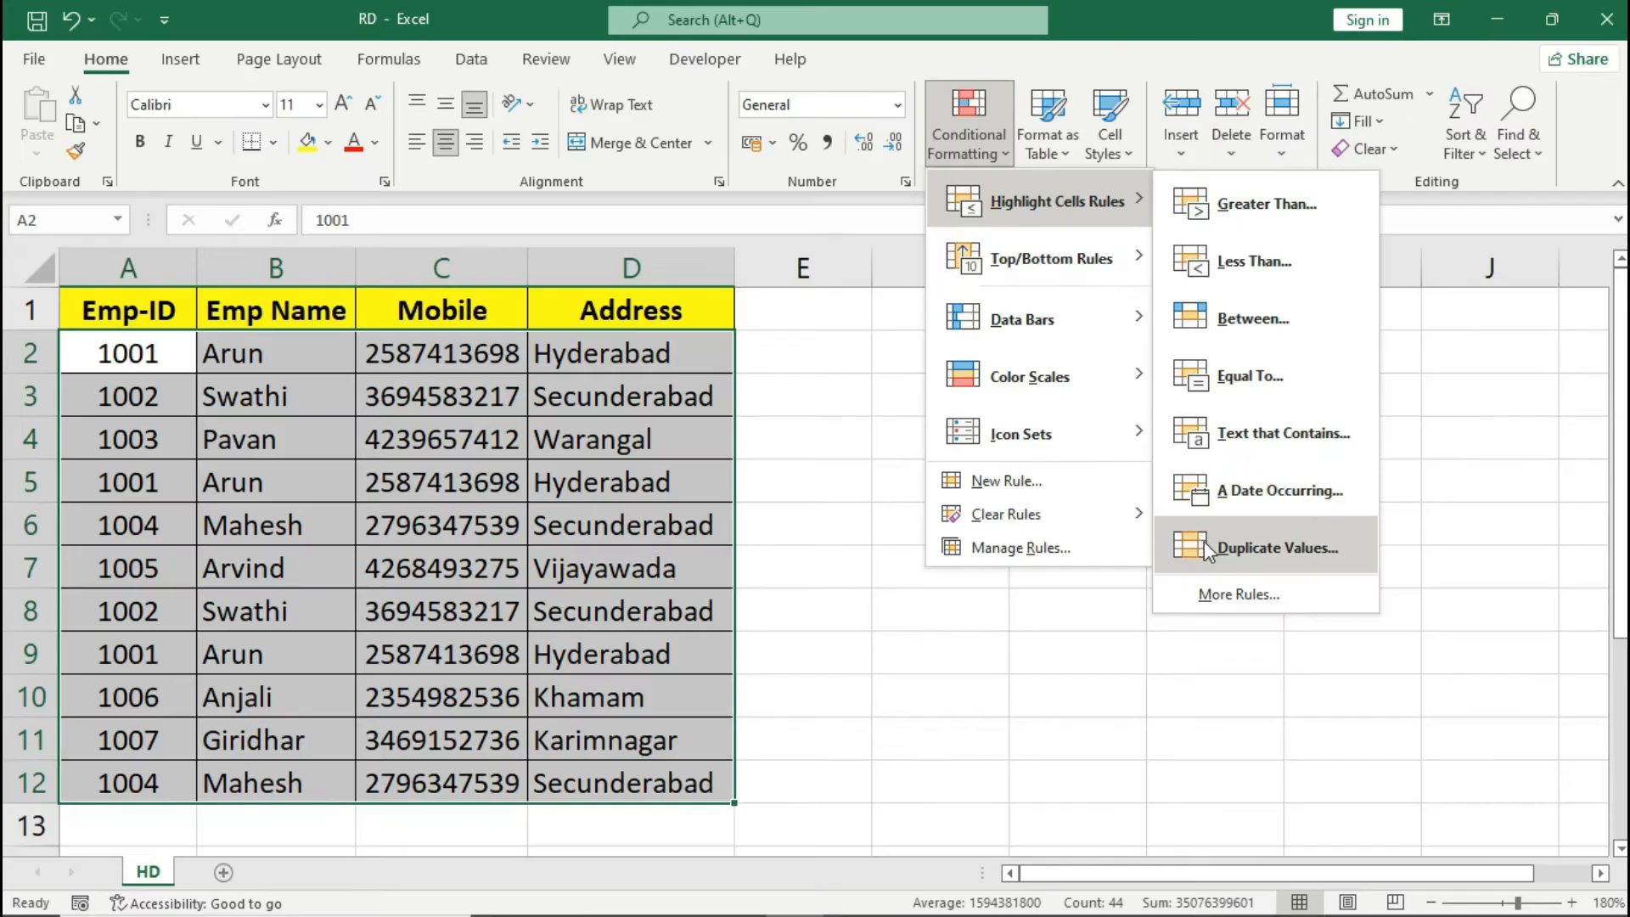
click(1206, 545)
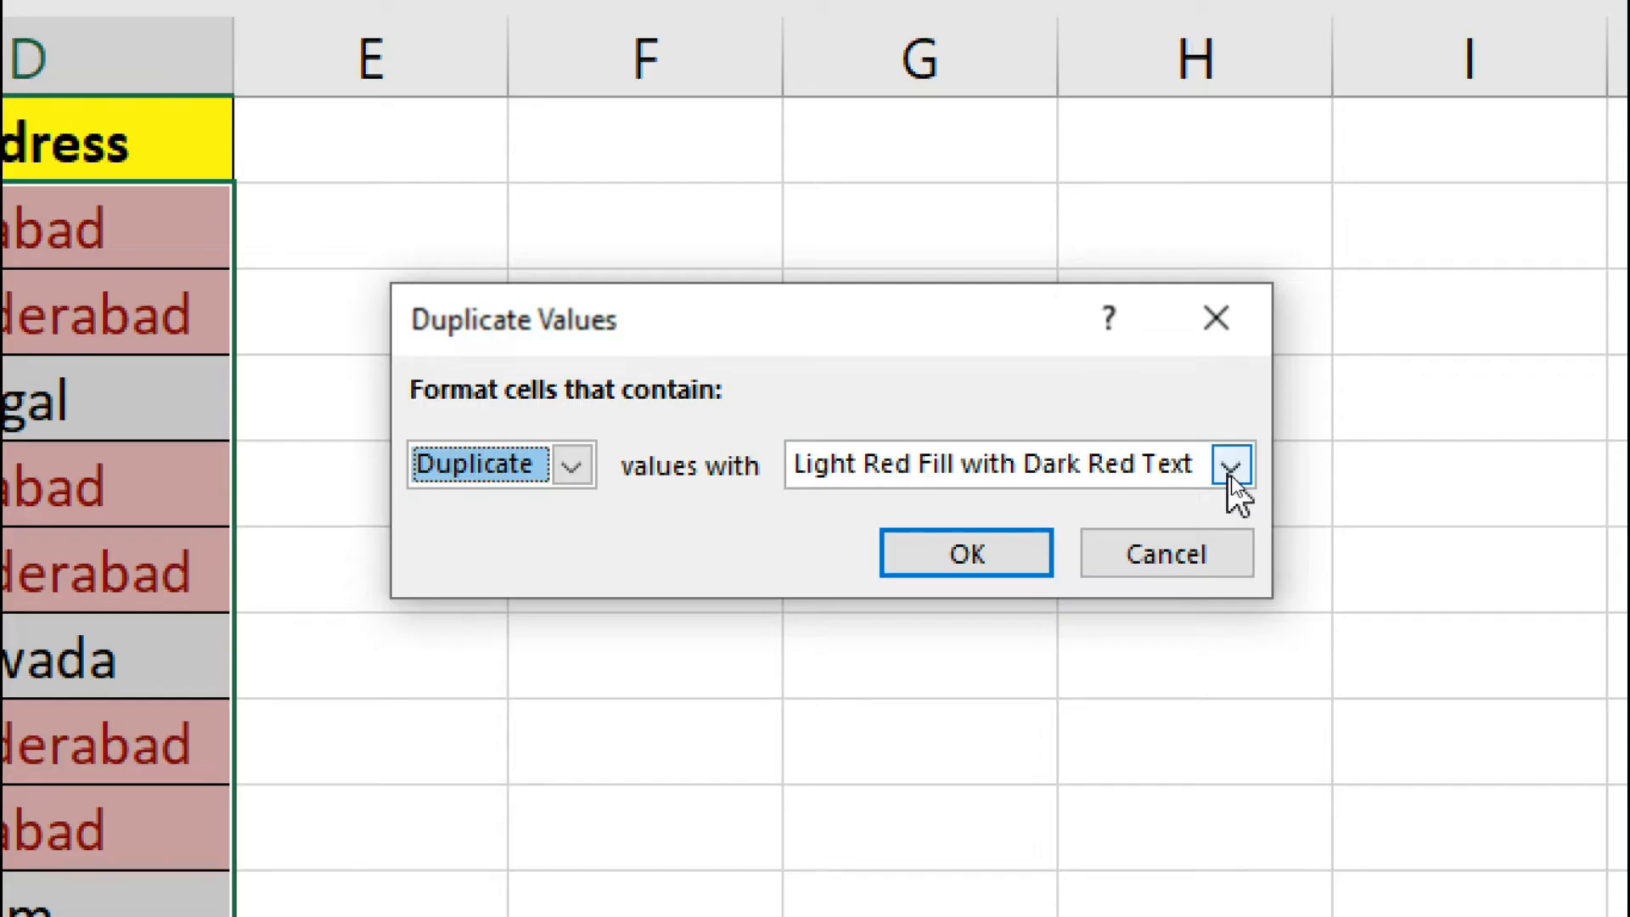
- Give the duplicate values a custom format with a light blue fill and apply the rule
click(1231, 466)
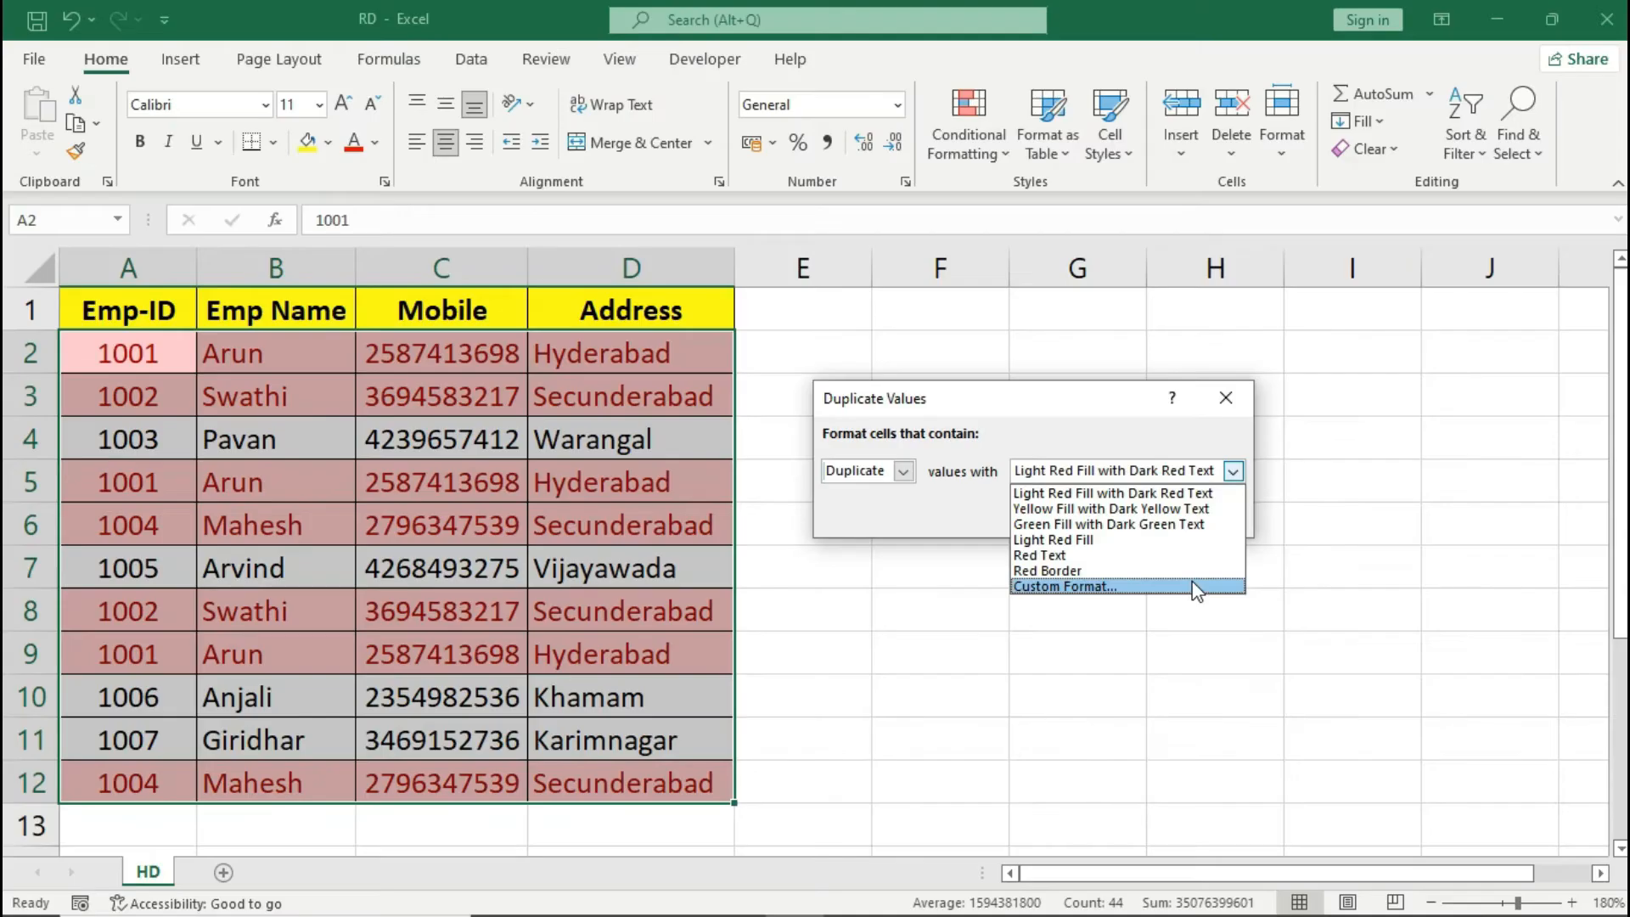
click(1155, 694)
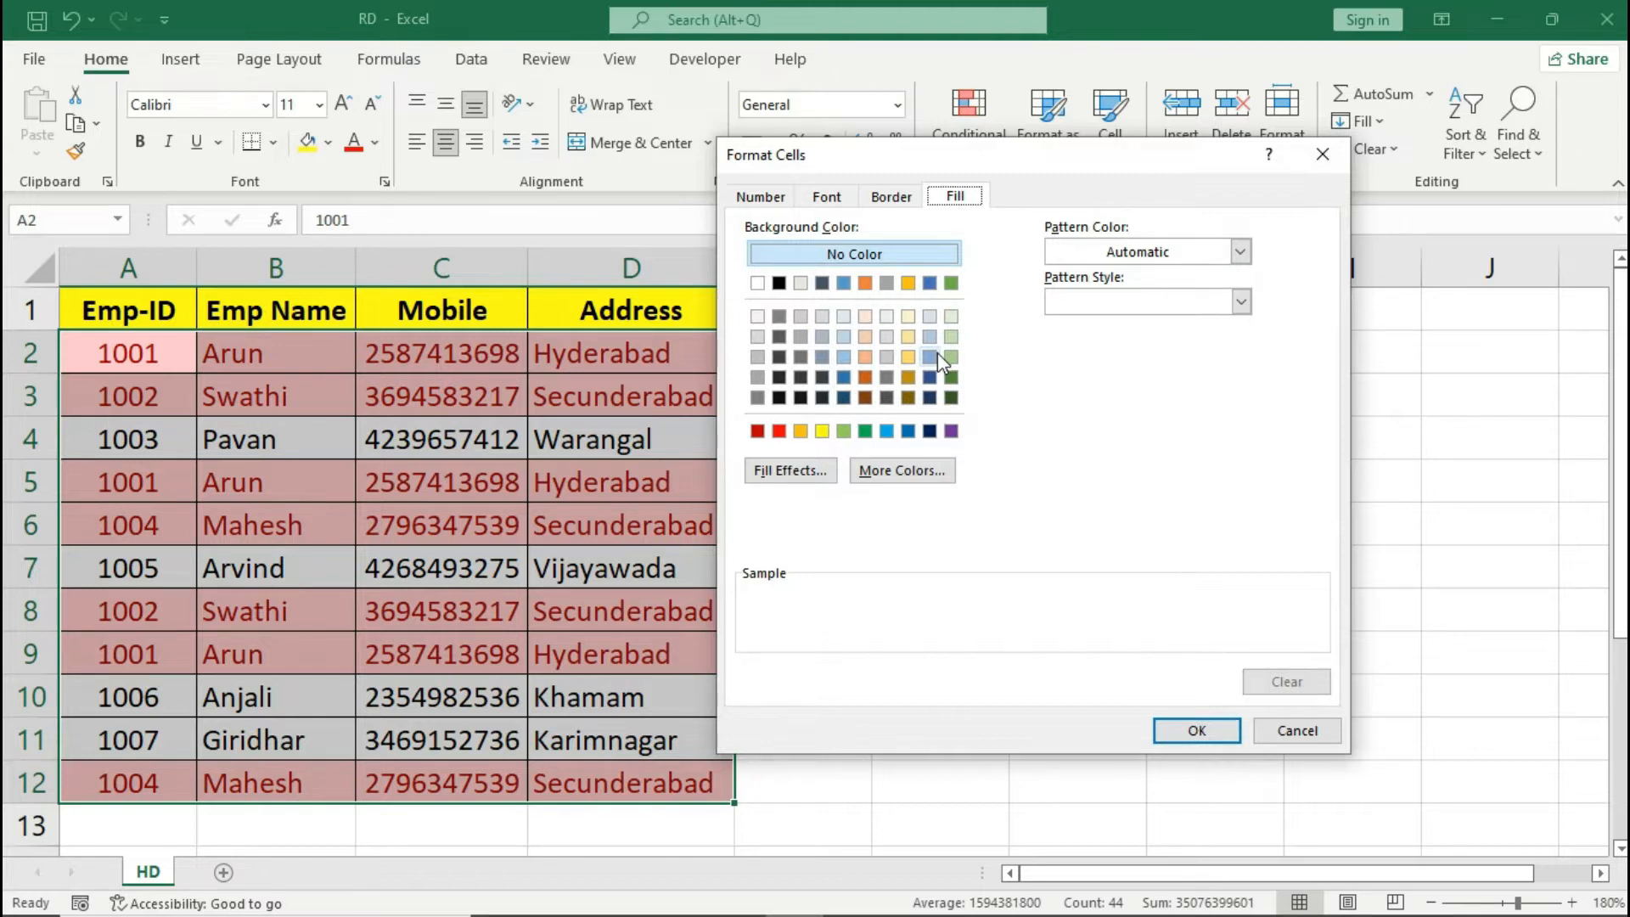
click(886, 433)
click(1179, 734)
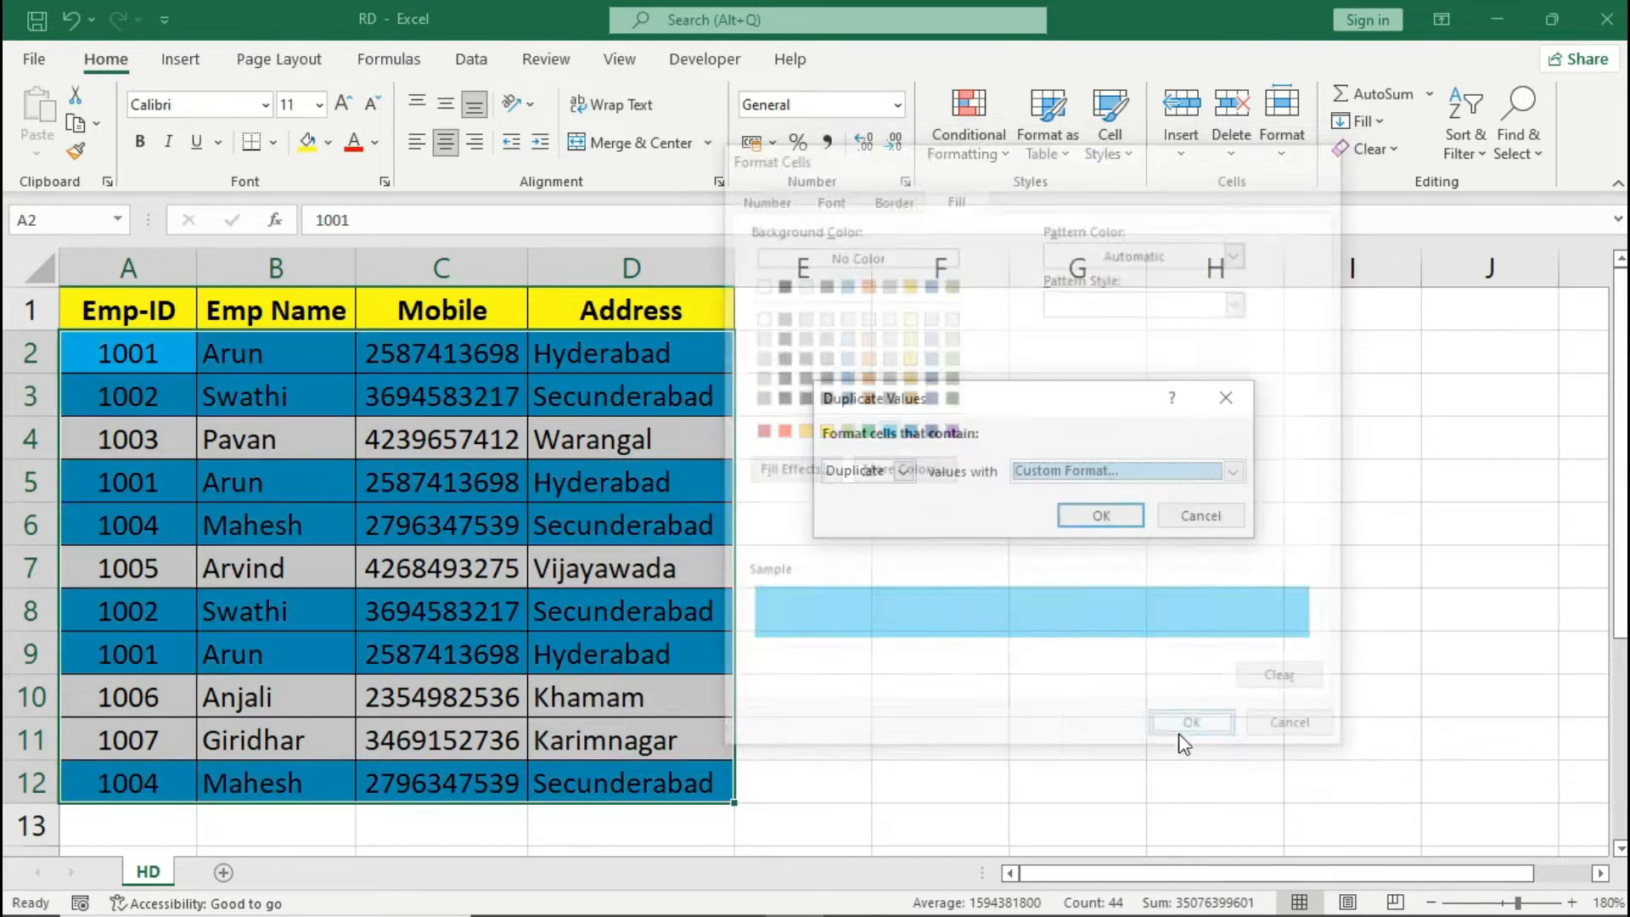
click(1101, 515)
click(716, 480)
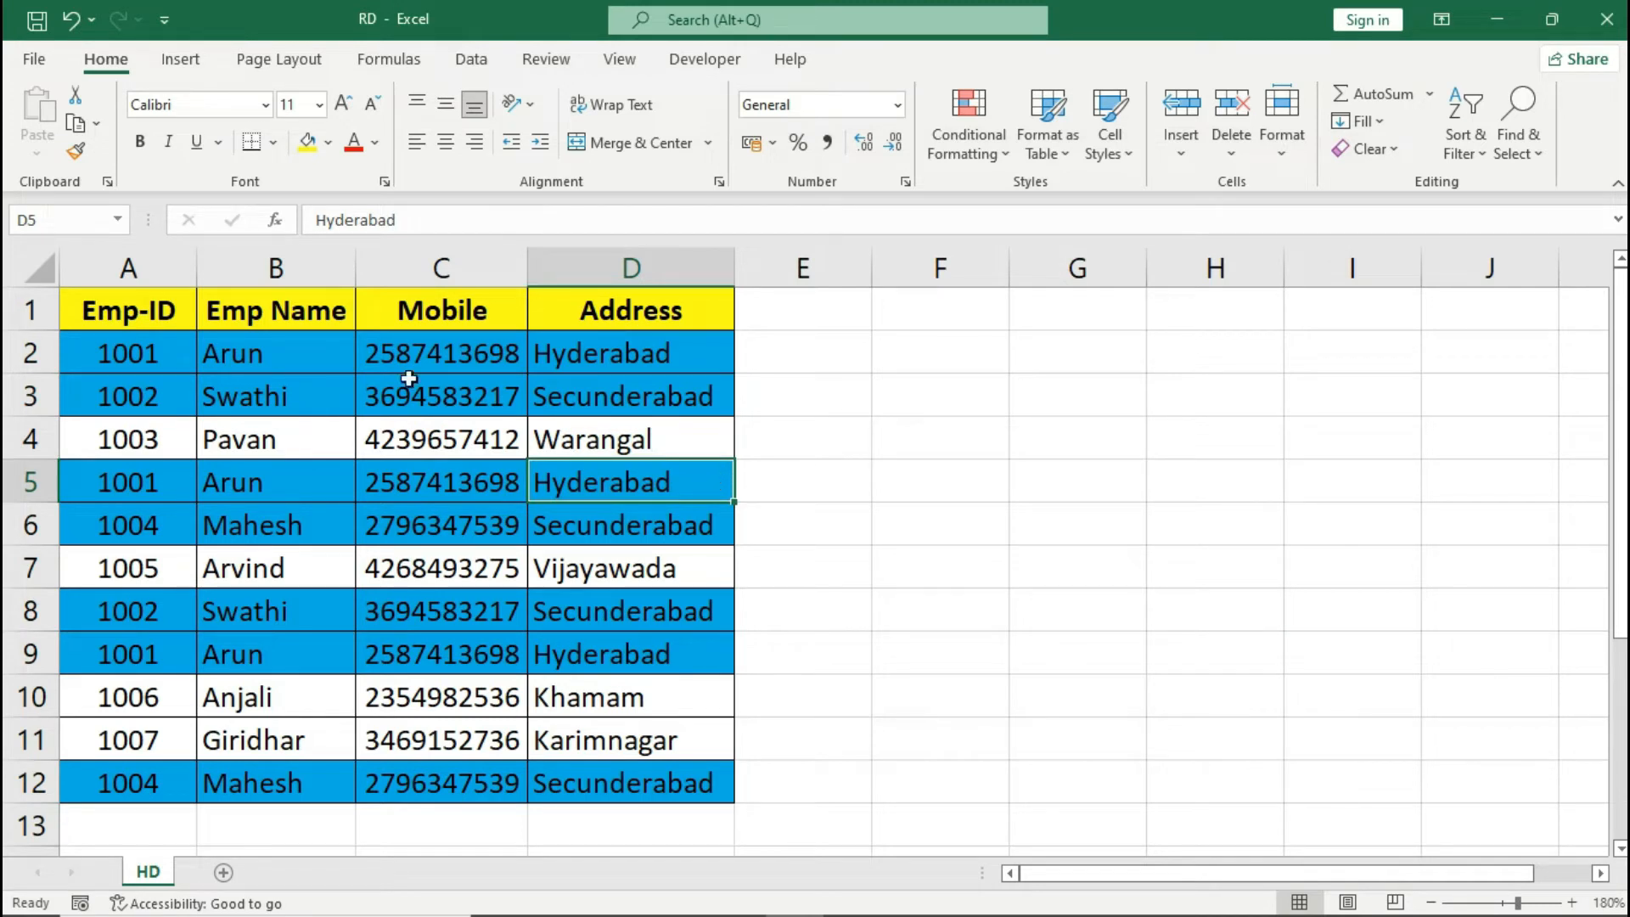
- Clear the conditional formatting rules from the selected cells A2:D12
drag(172, 355, 668, 777)
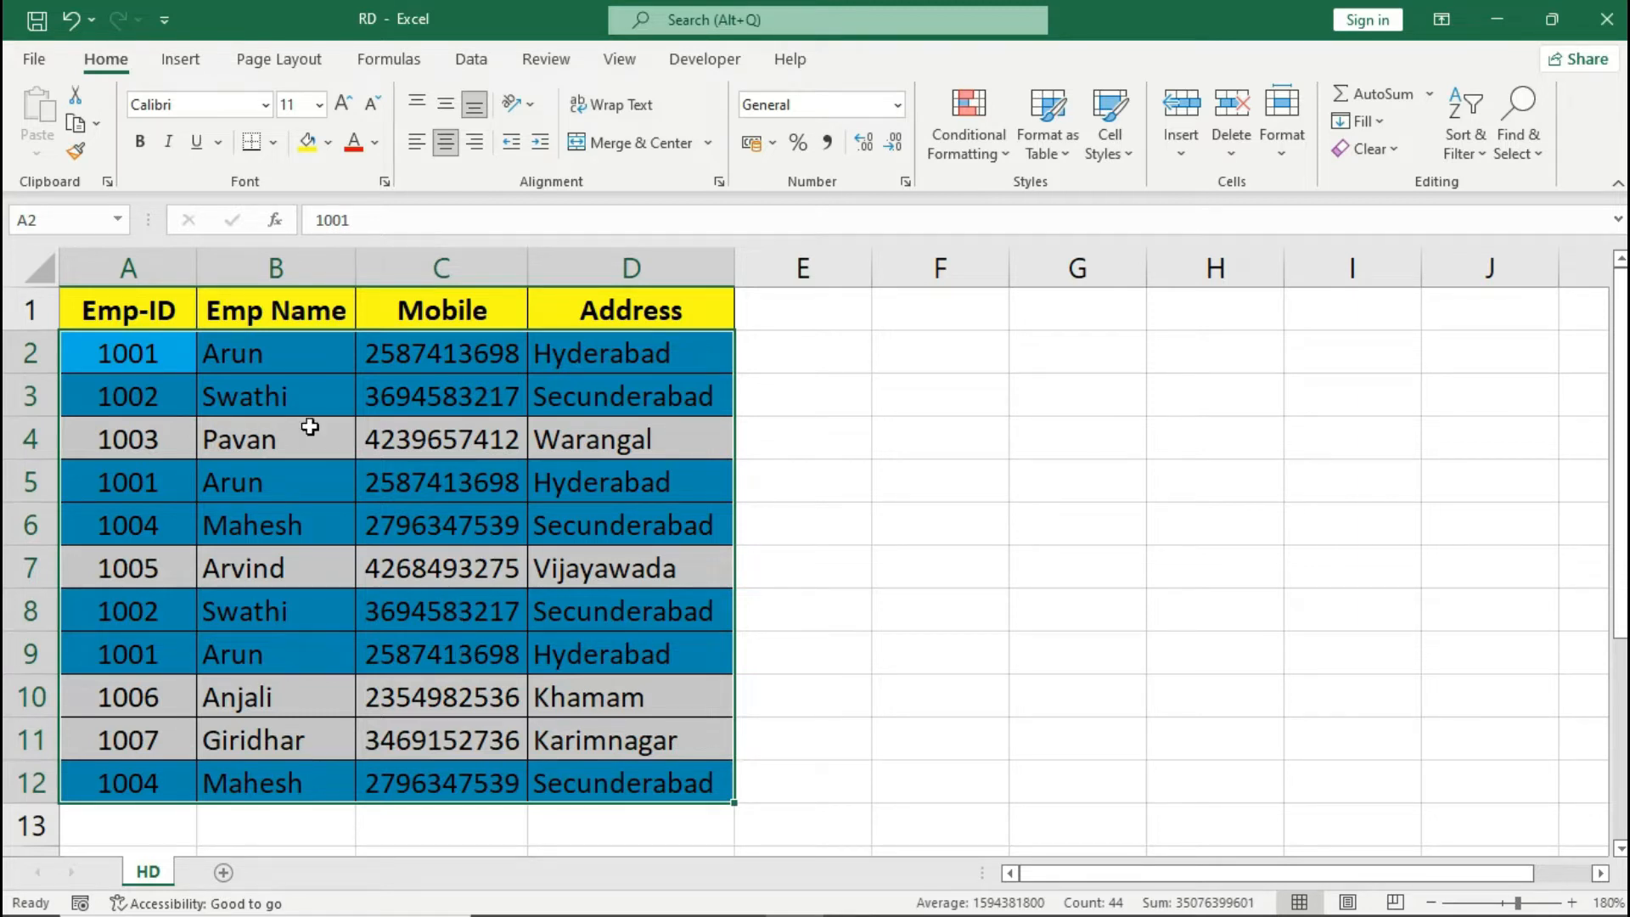
drag(159, 362, 634, 769)
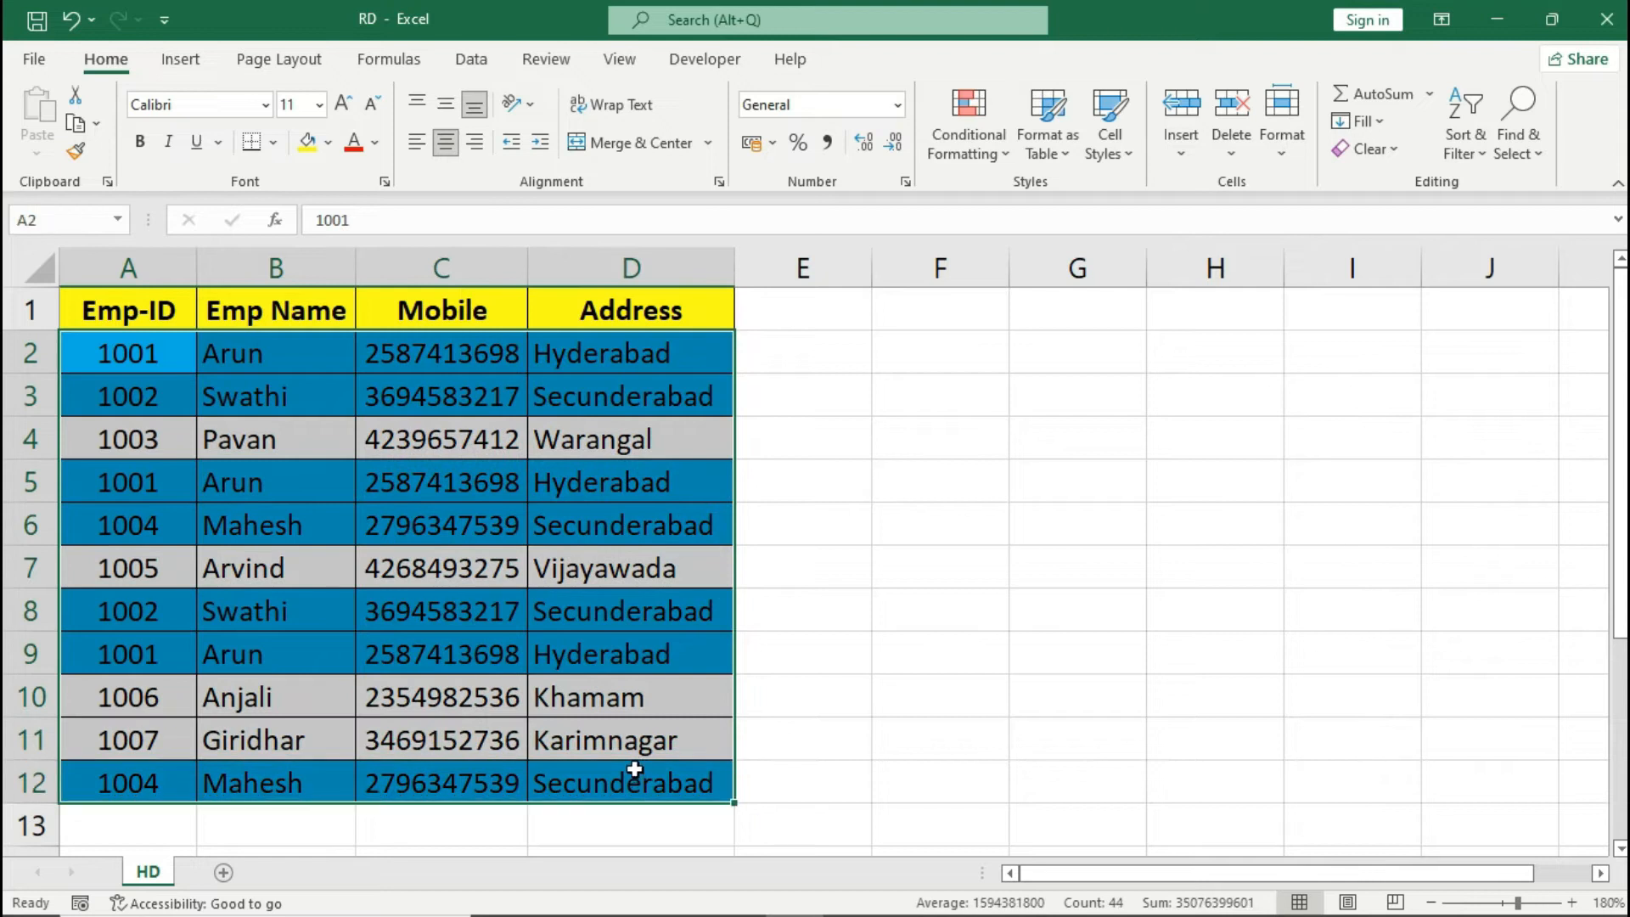
click(970, 152)
mouse_move(1049, 528)
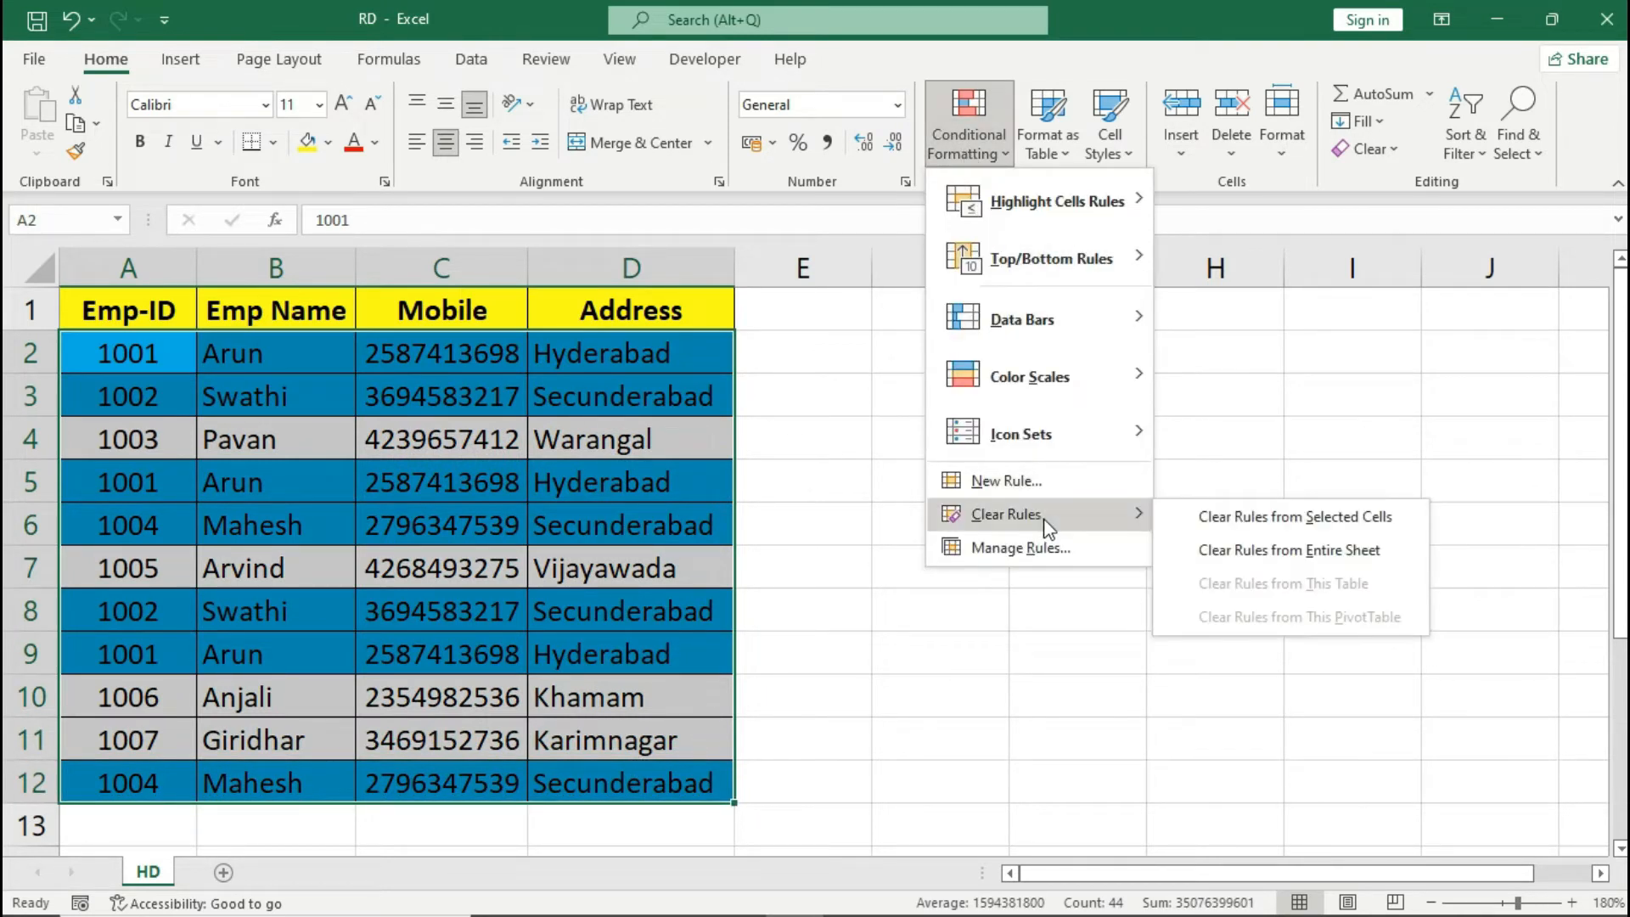
click(1210, 515)
- Create a new conditional formatting rule for A2:D12 that uses a formula to determine which cells to format
click(183, 357)
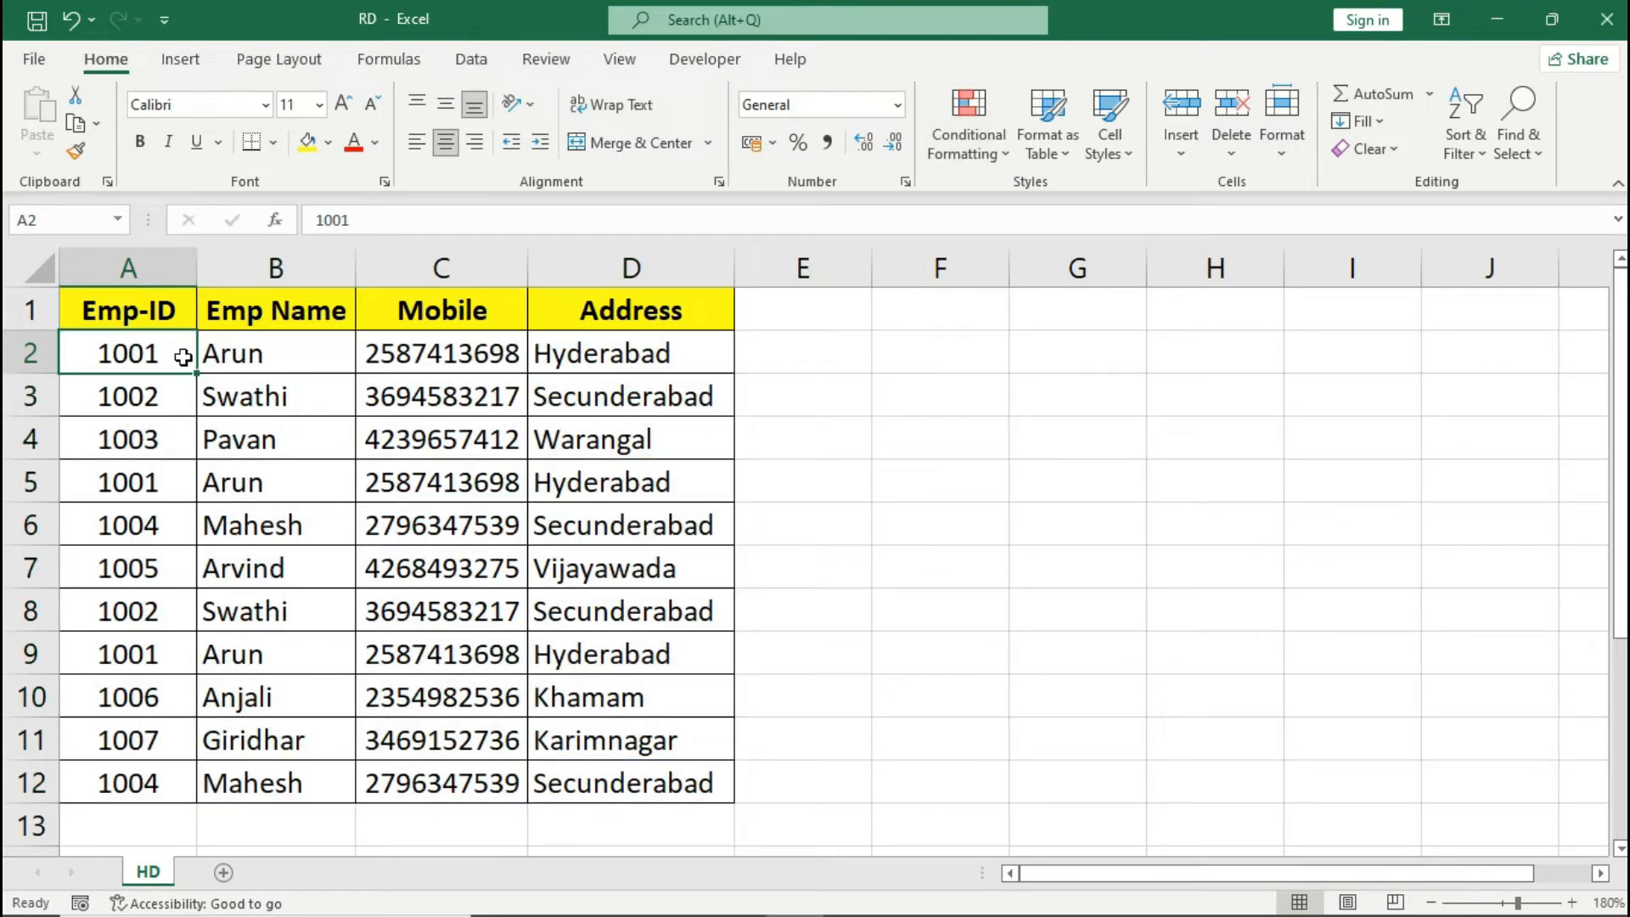
drag(183, 356, 626, 768)
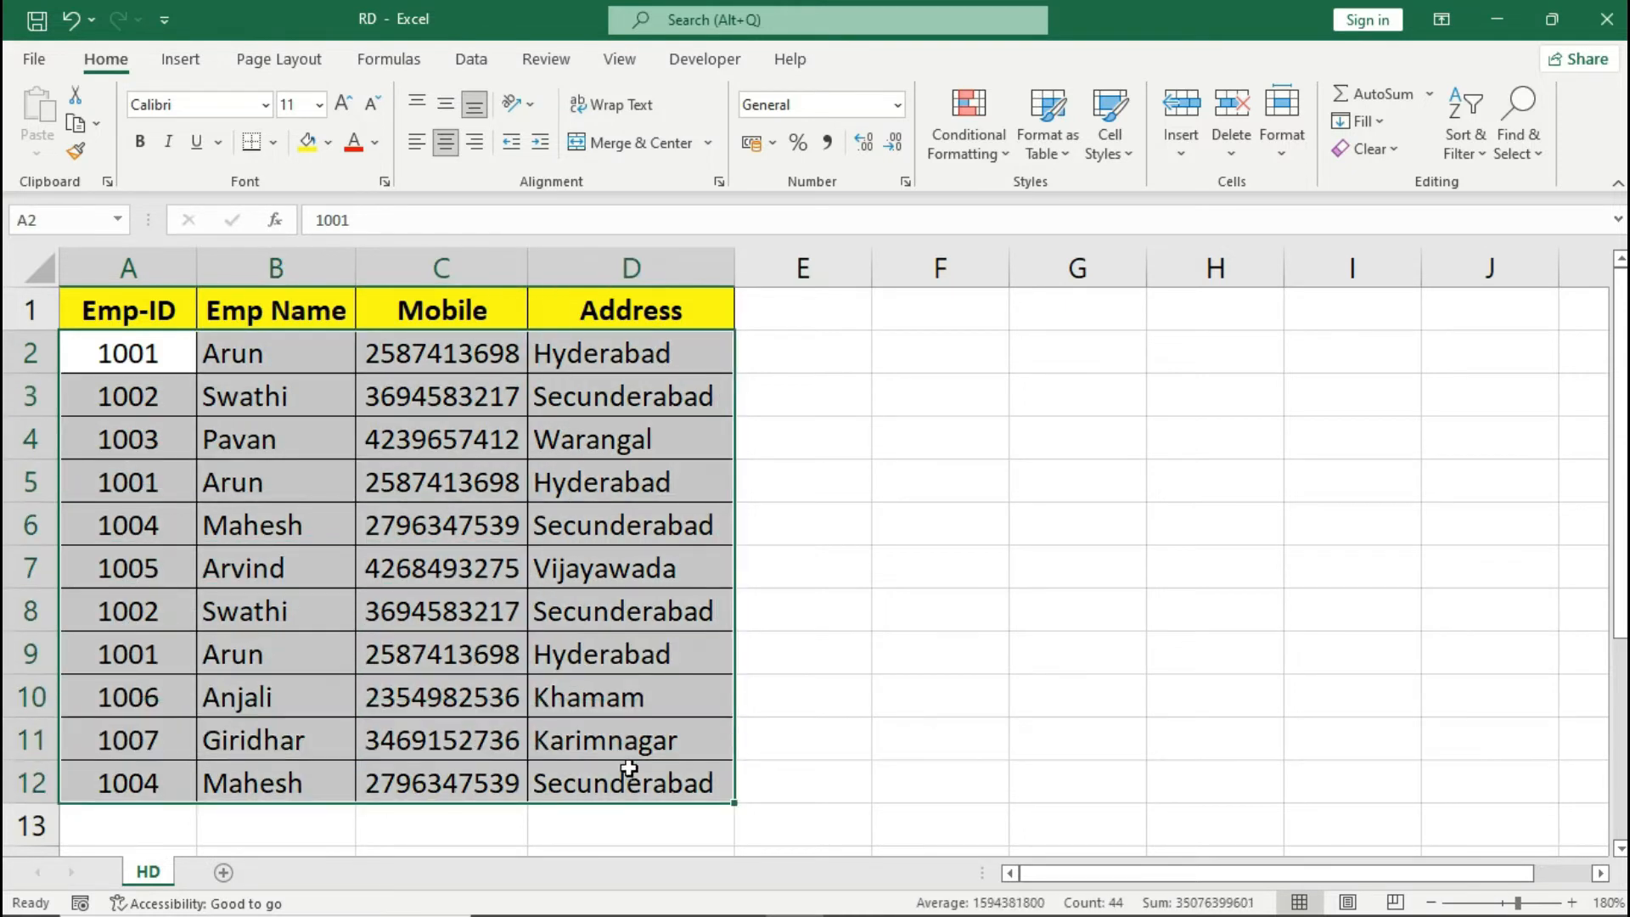
click(966, 146)
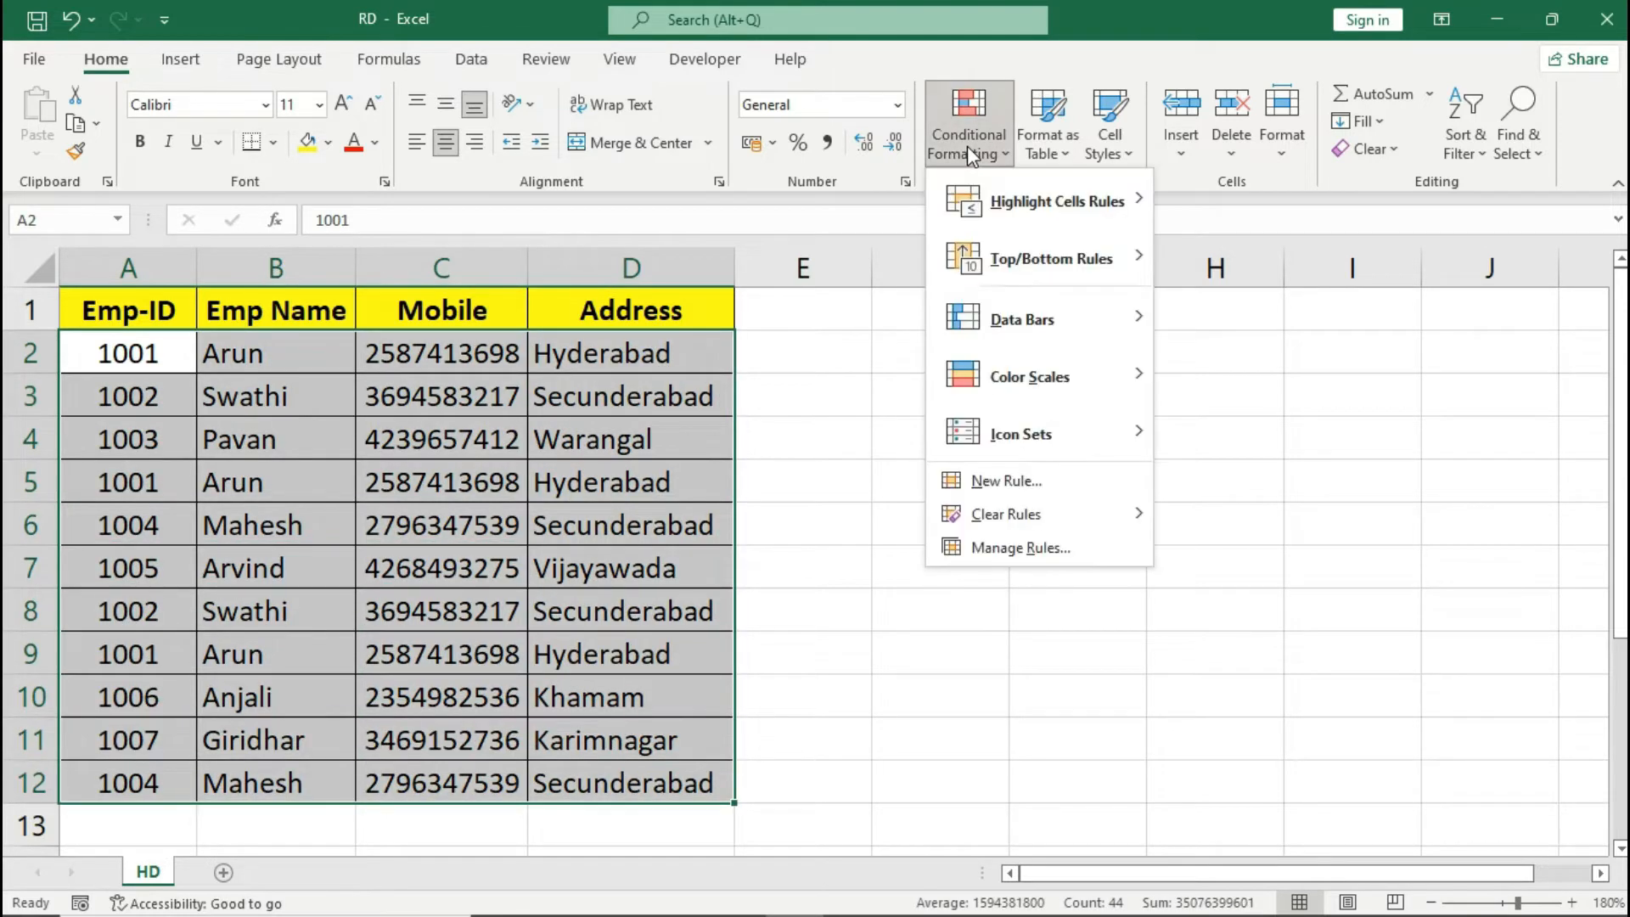
click(1031, 479)
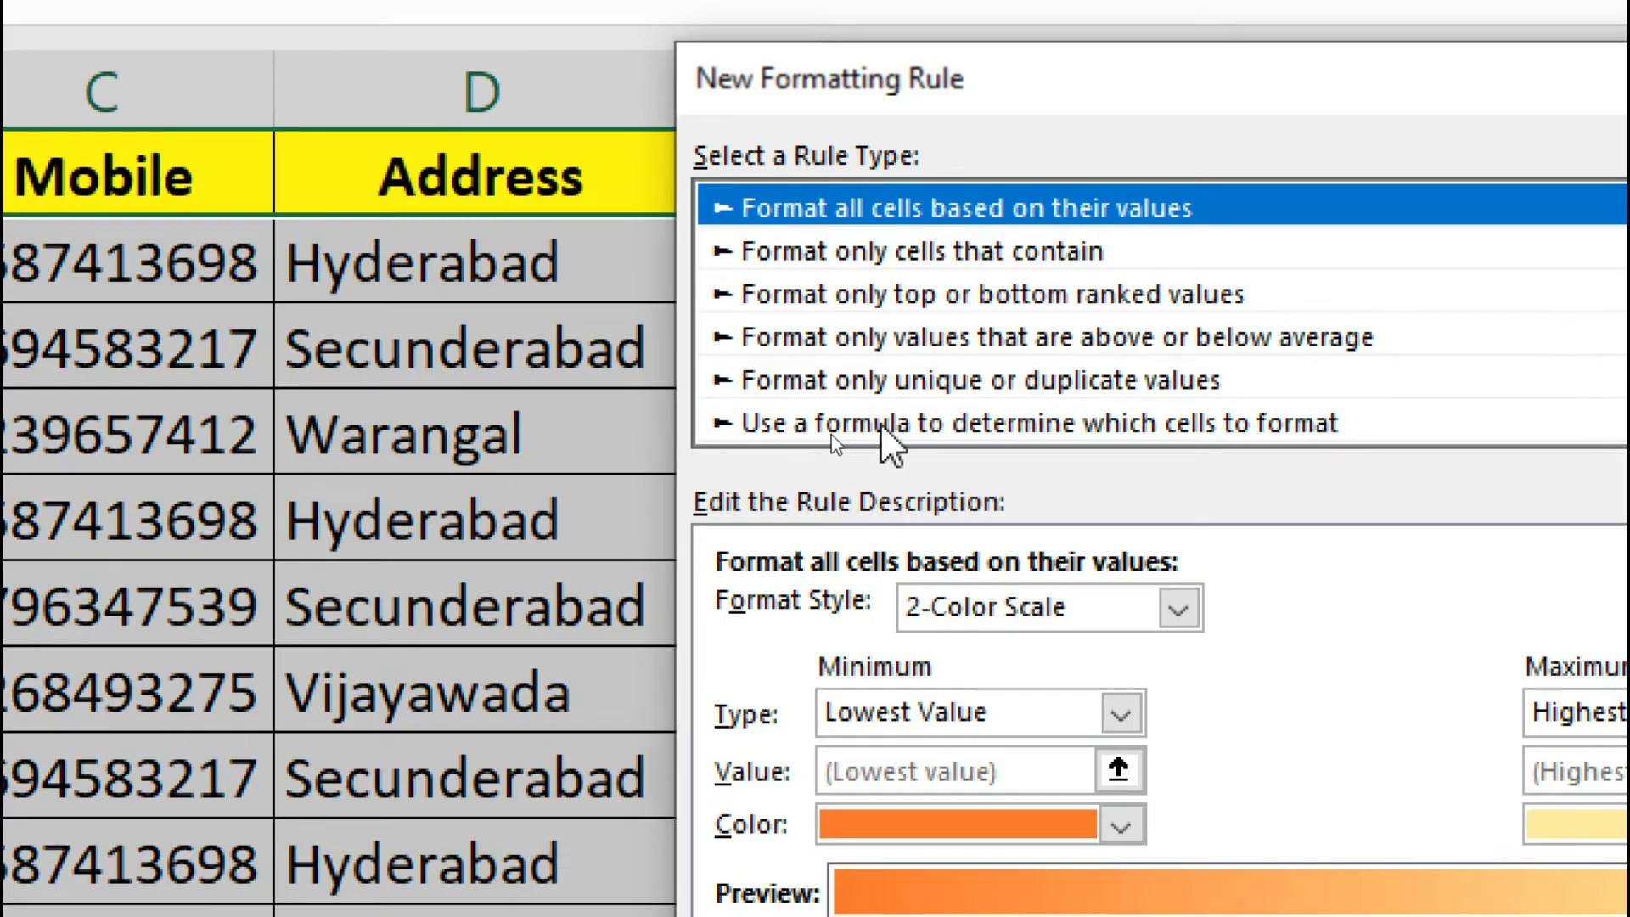
click(1141, 425)
click(973, 613)
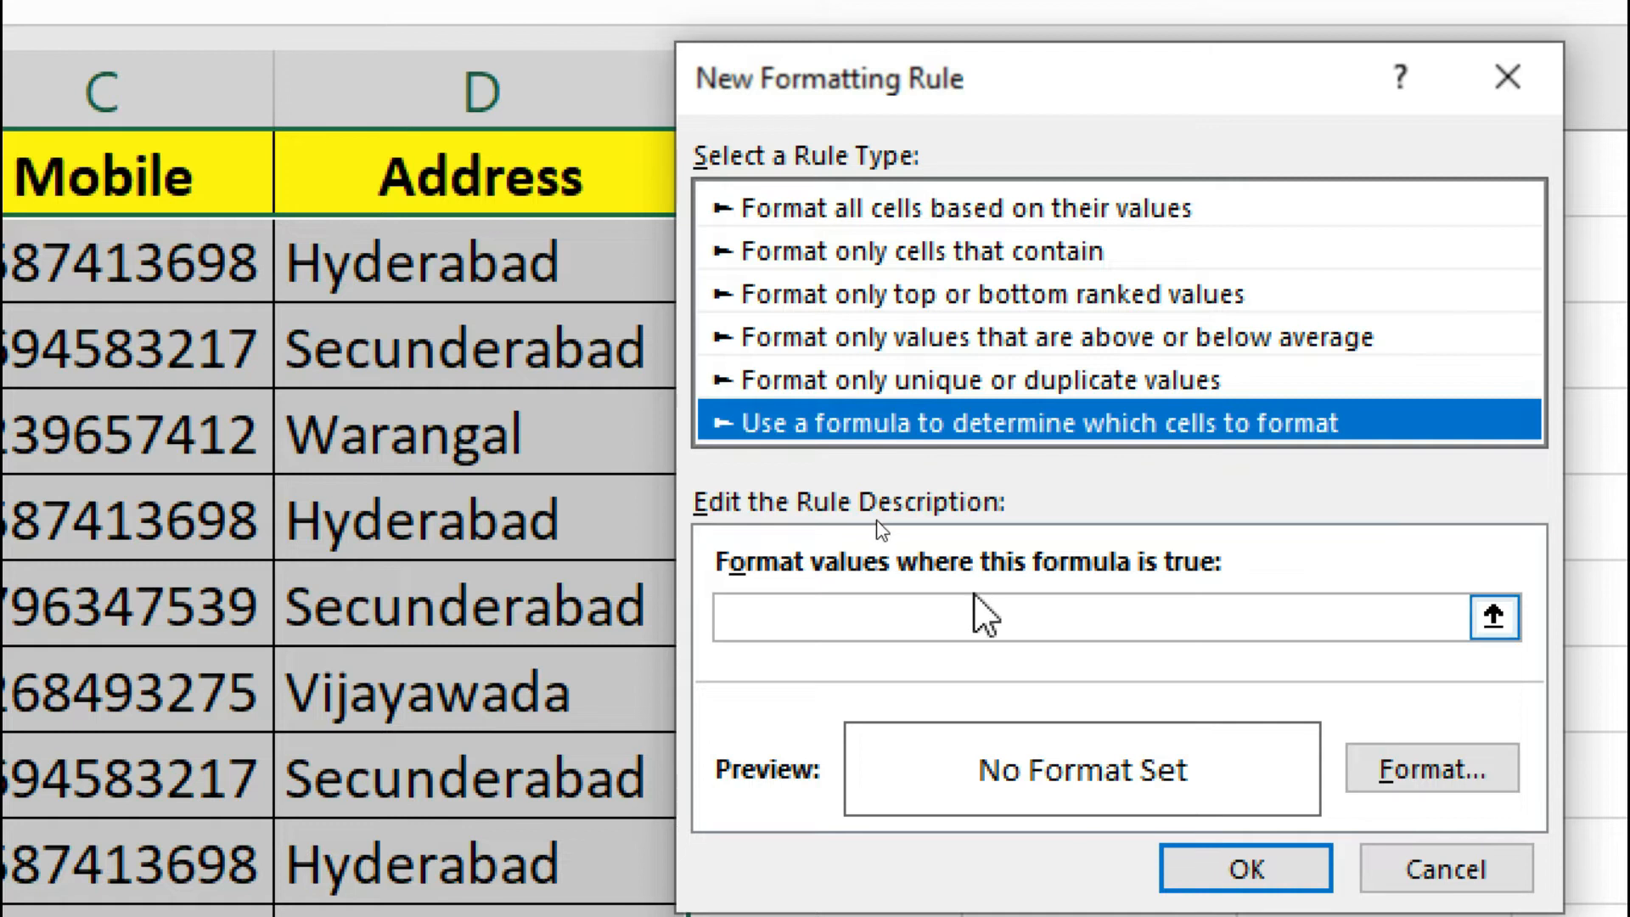
click(966, 611)
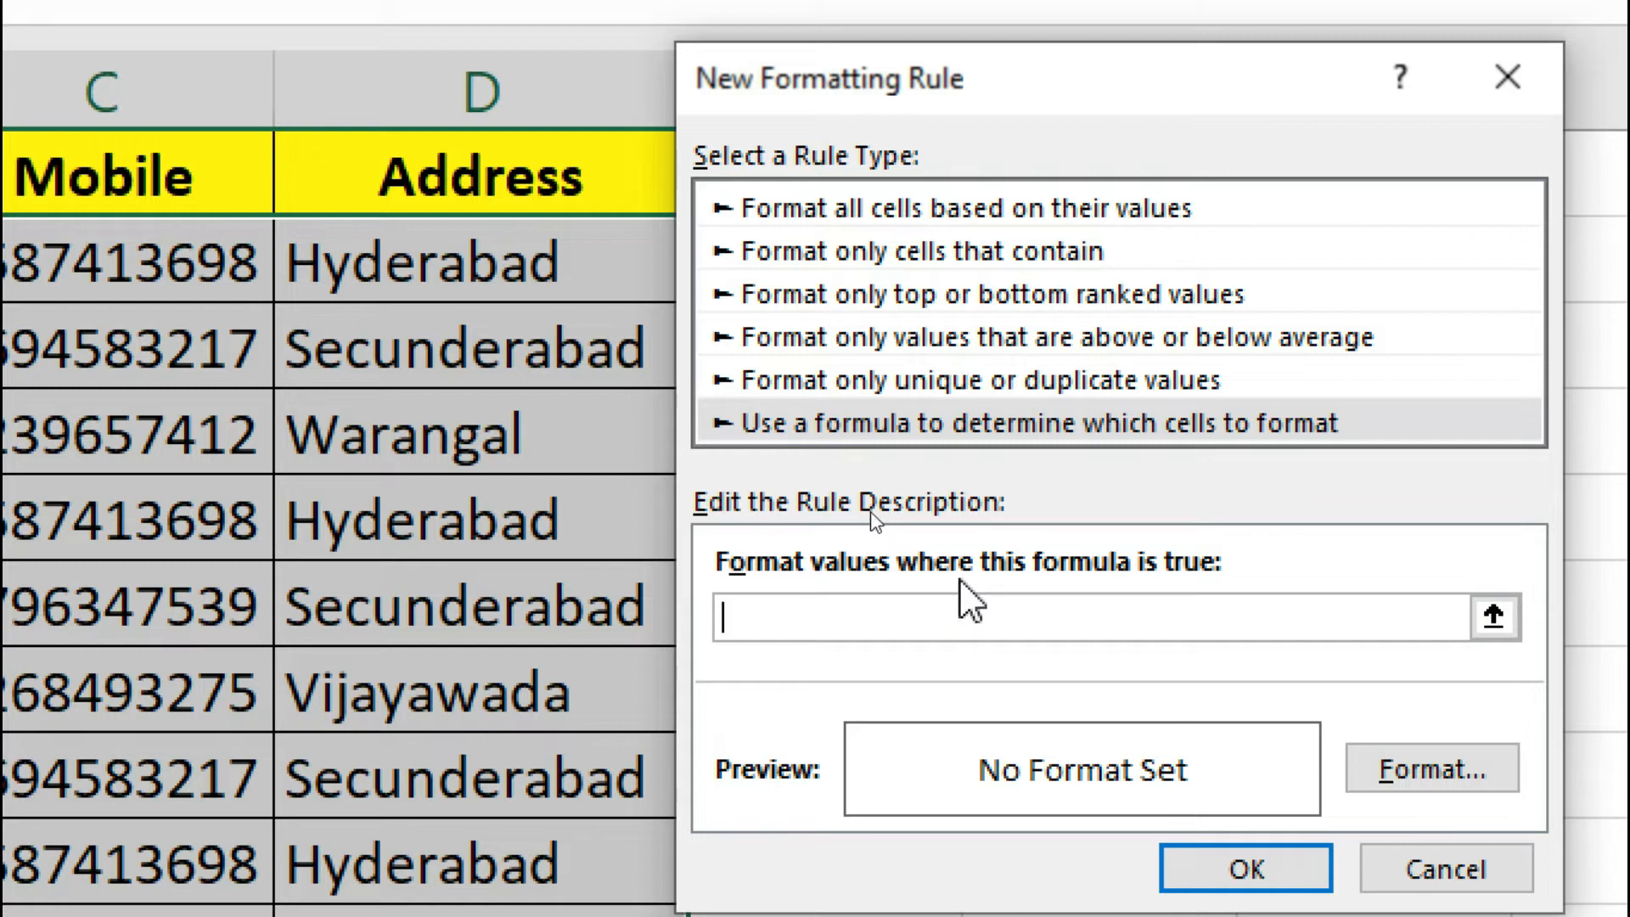
- Enter =COUNTIF($A$2:$D$12,A2)>1 as the rule's formula, with an absolute range and a relative criteria cell
text(=COUNTIF()
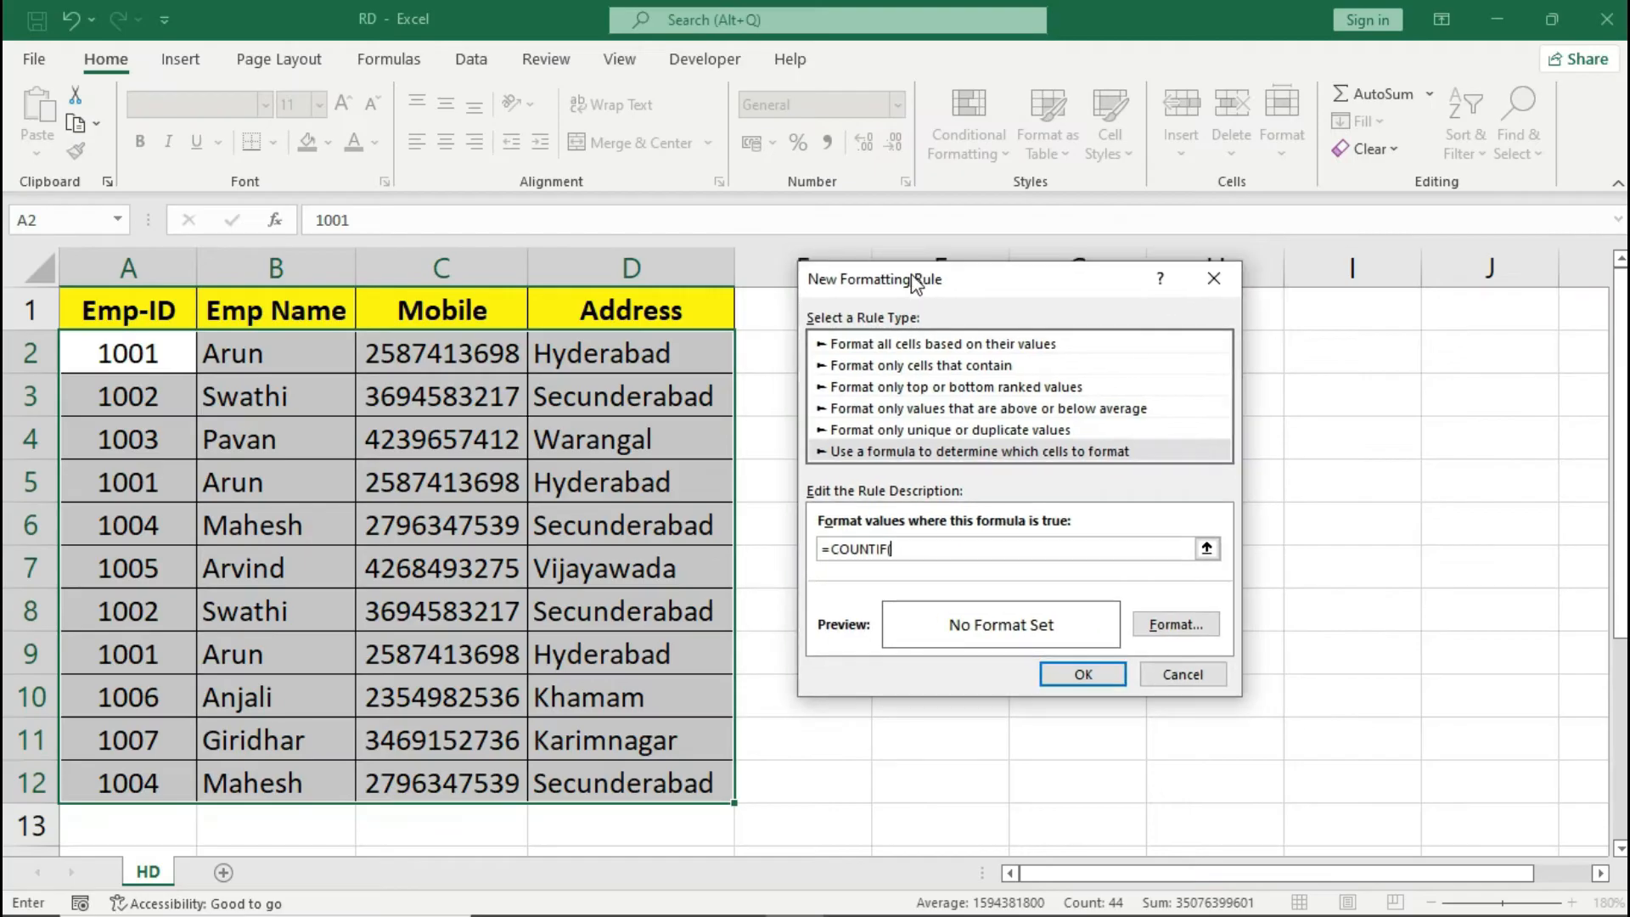
drag(162, 363, 646, 785)
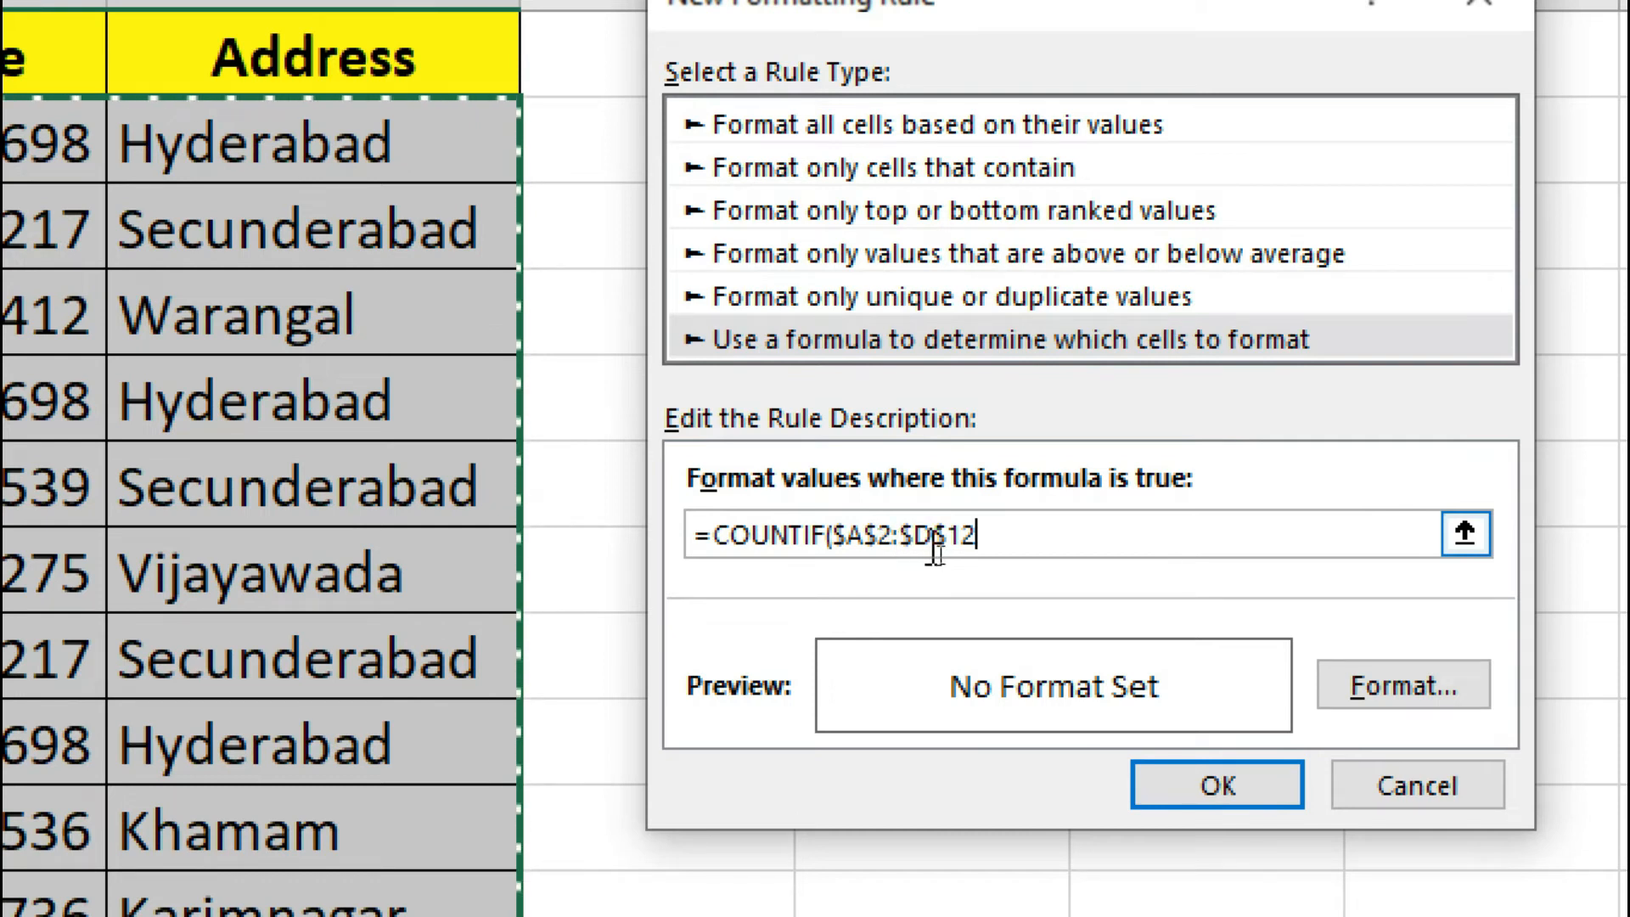
text(,)
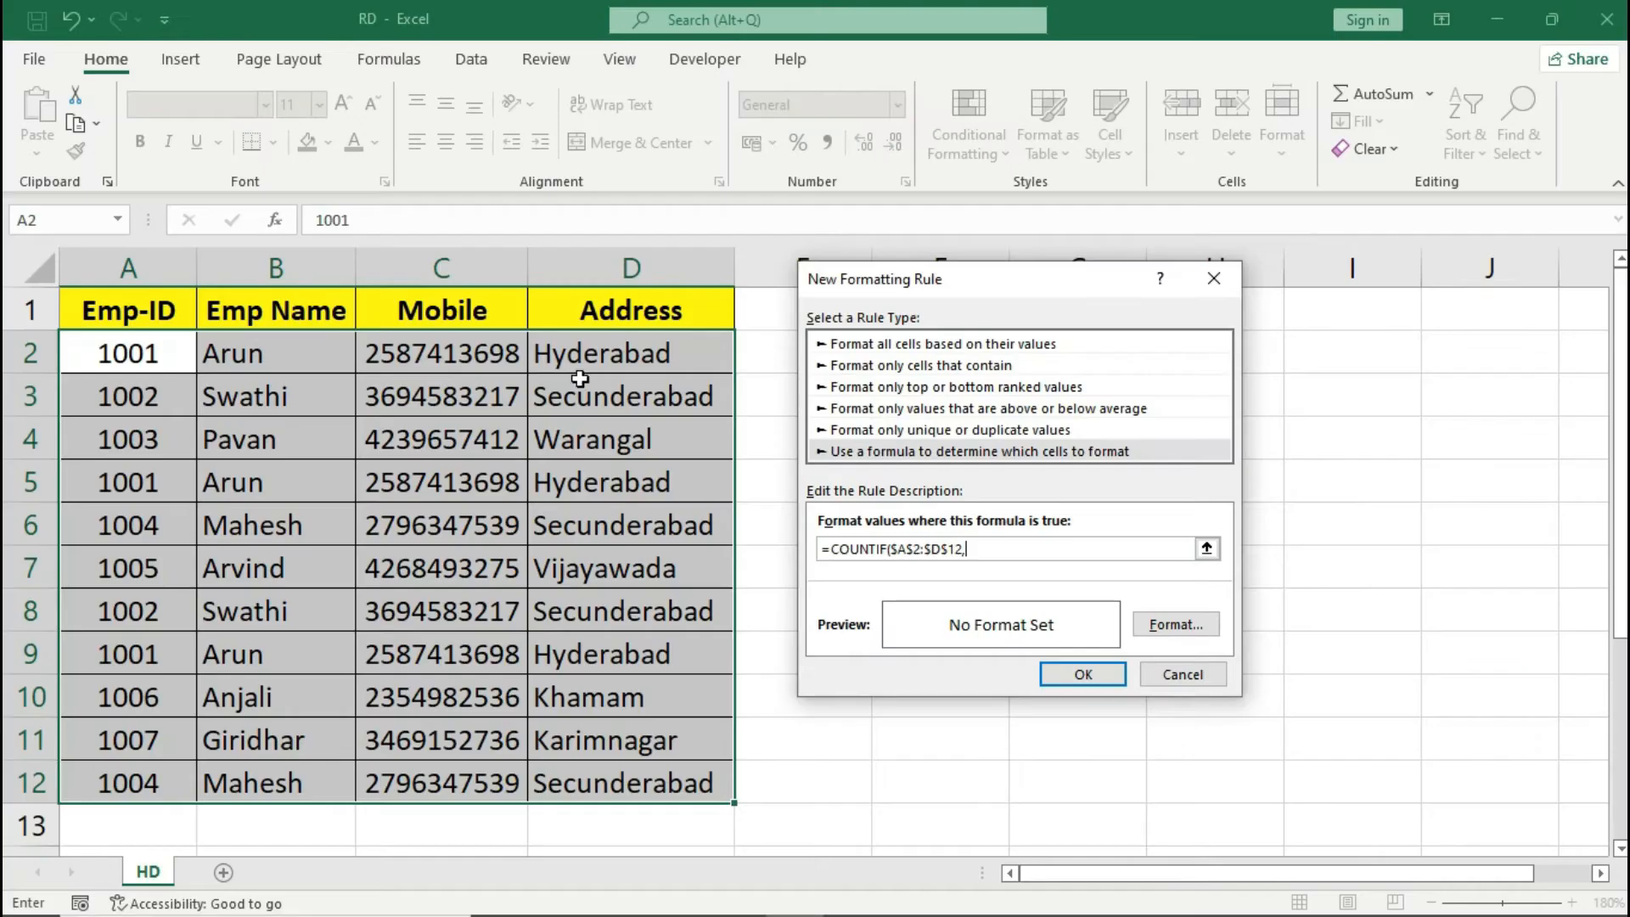
click(121, 348)
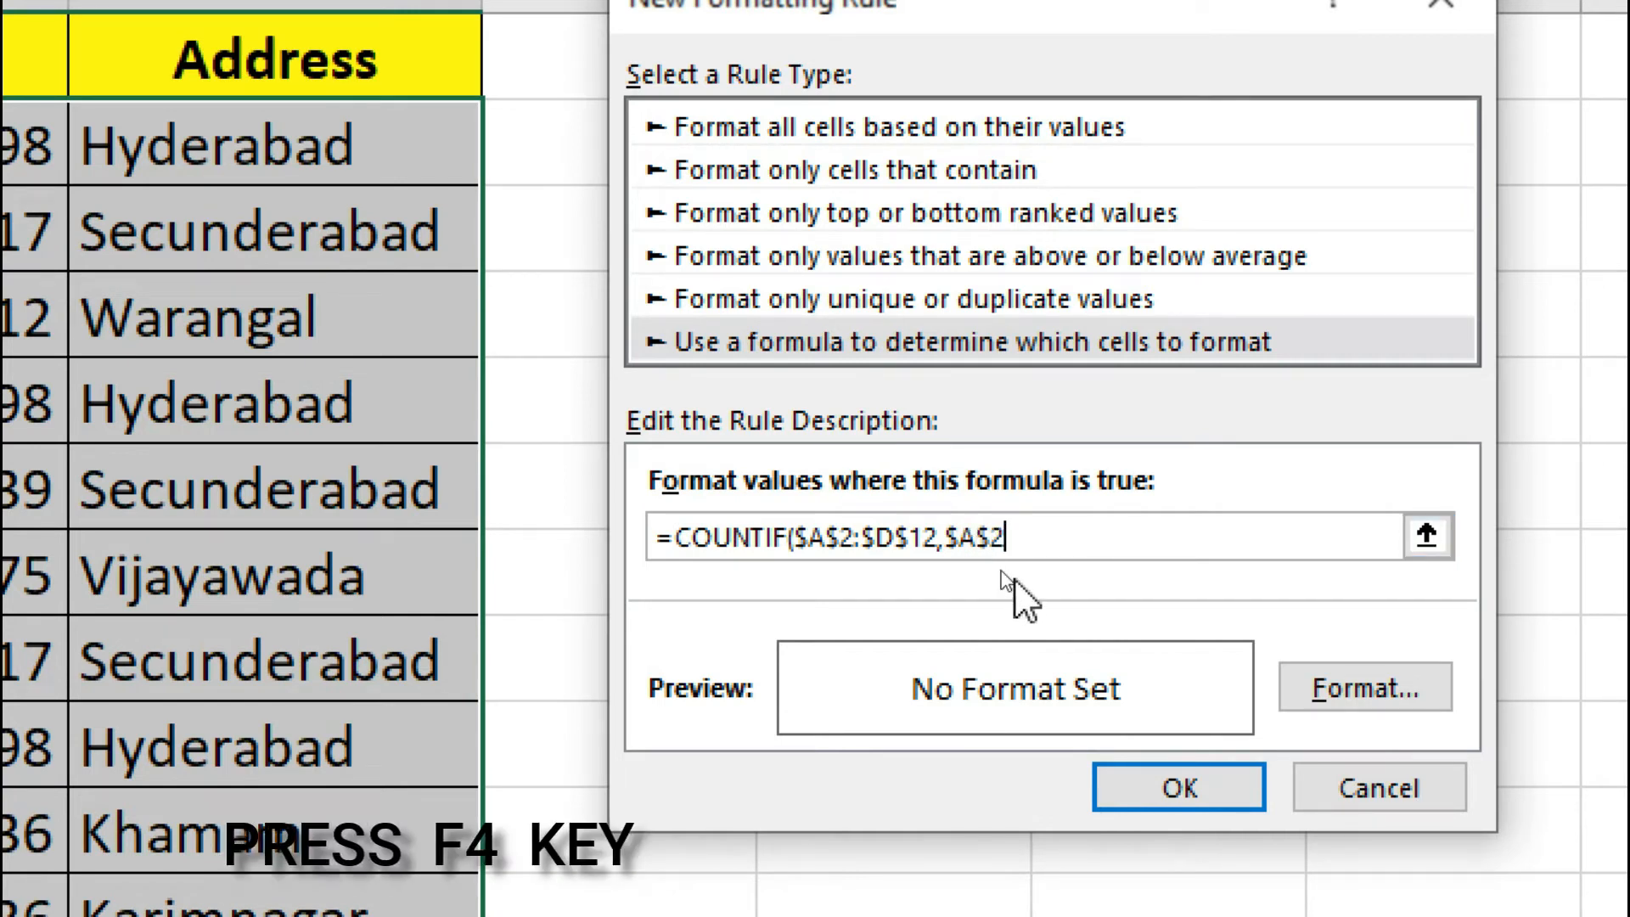
key(F4)
key(F4)
key(F4)
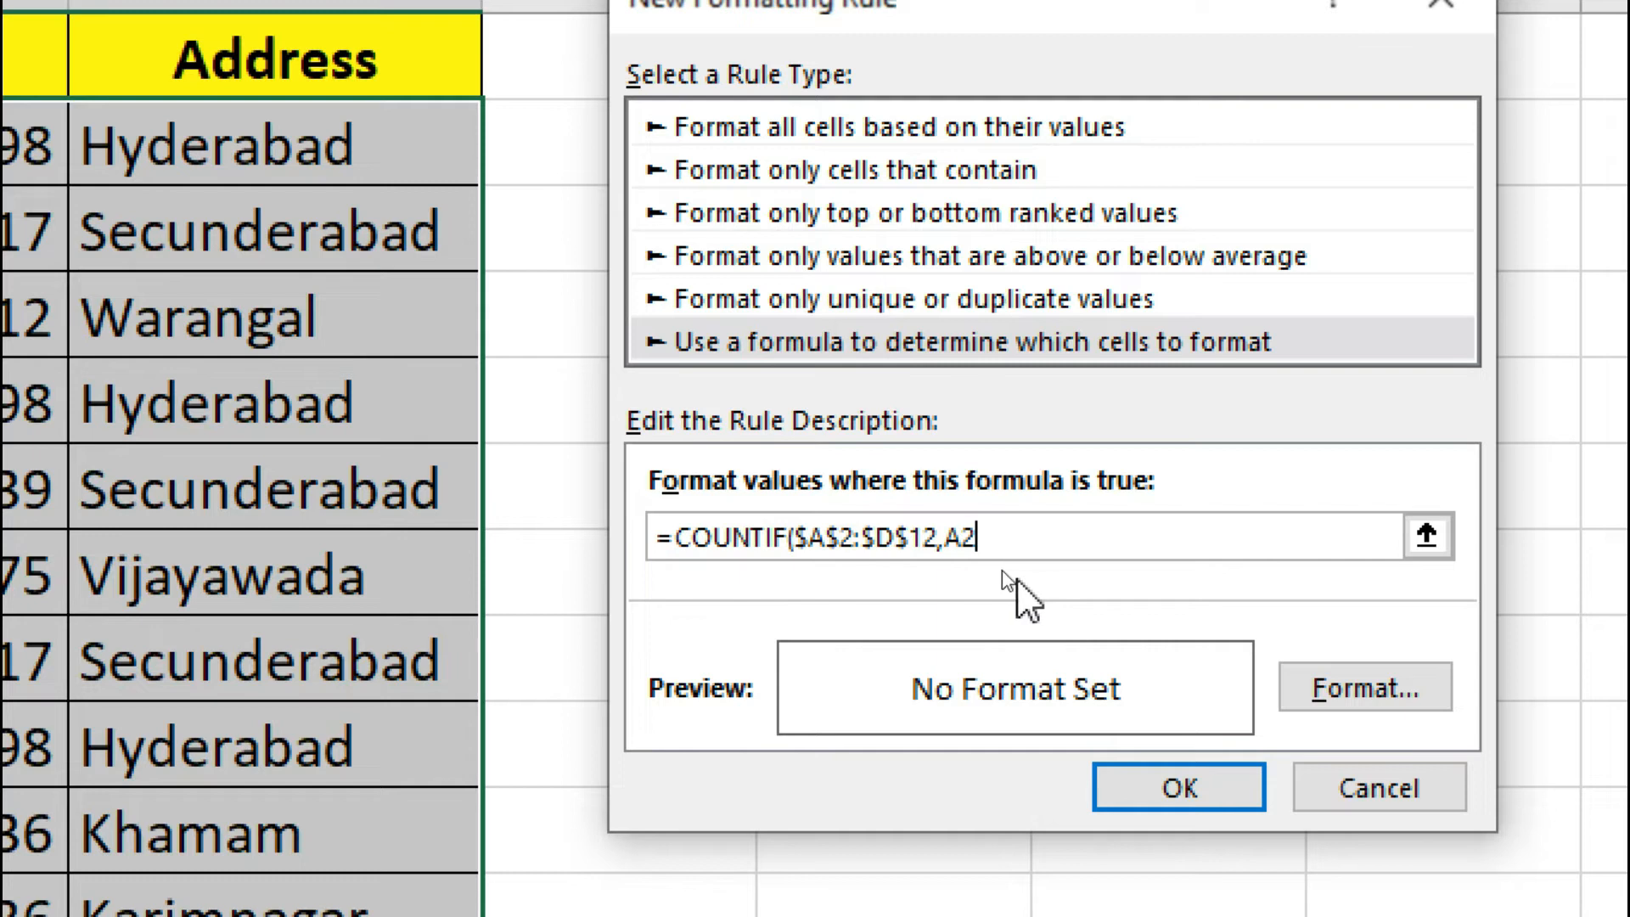
text()>1)
- Set the rule's format to a light green fill and apply the rule to the employee records
click(1356, 711)
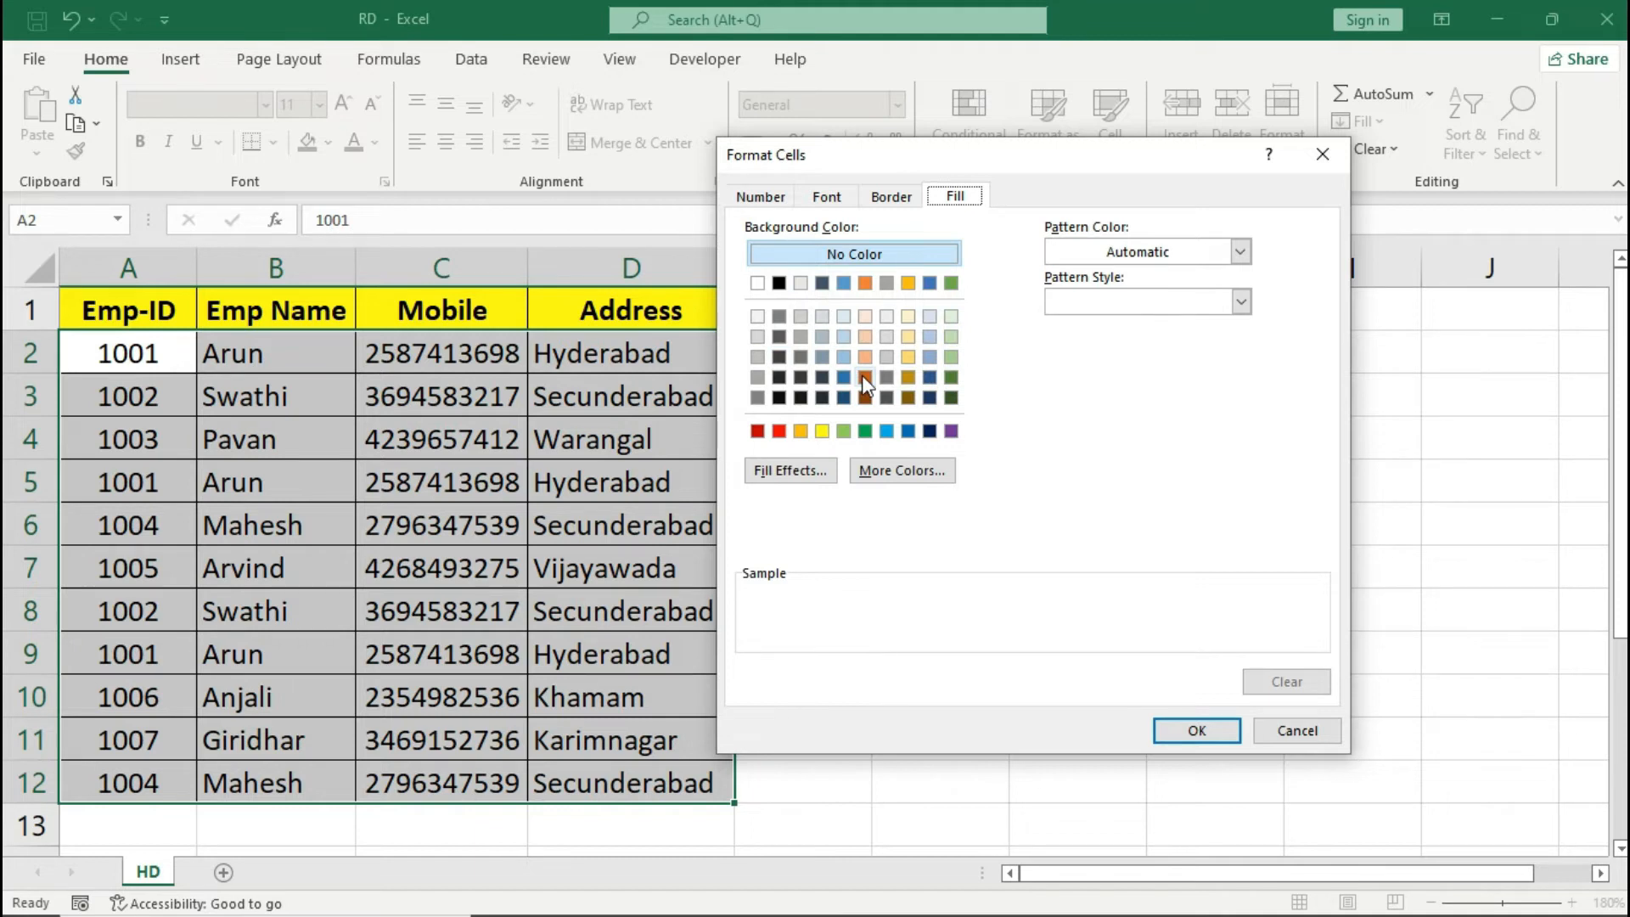
click(843, 431)
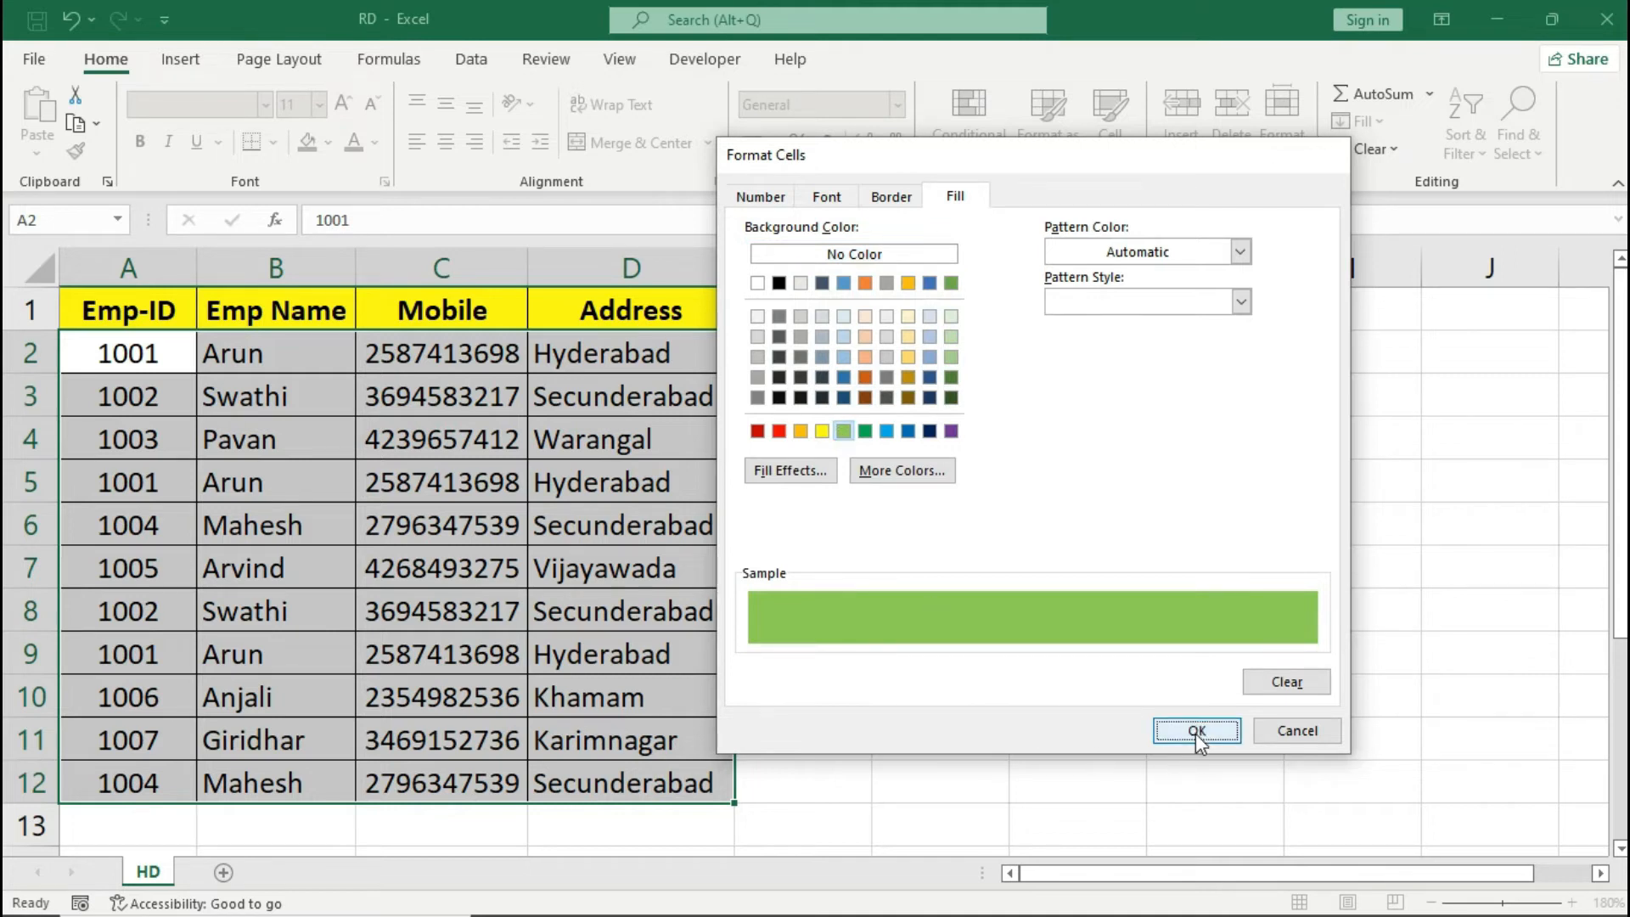
click(1196, 732)
click(1095, 674)
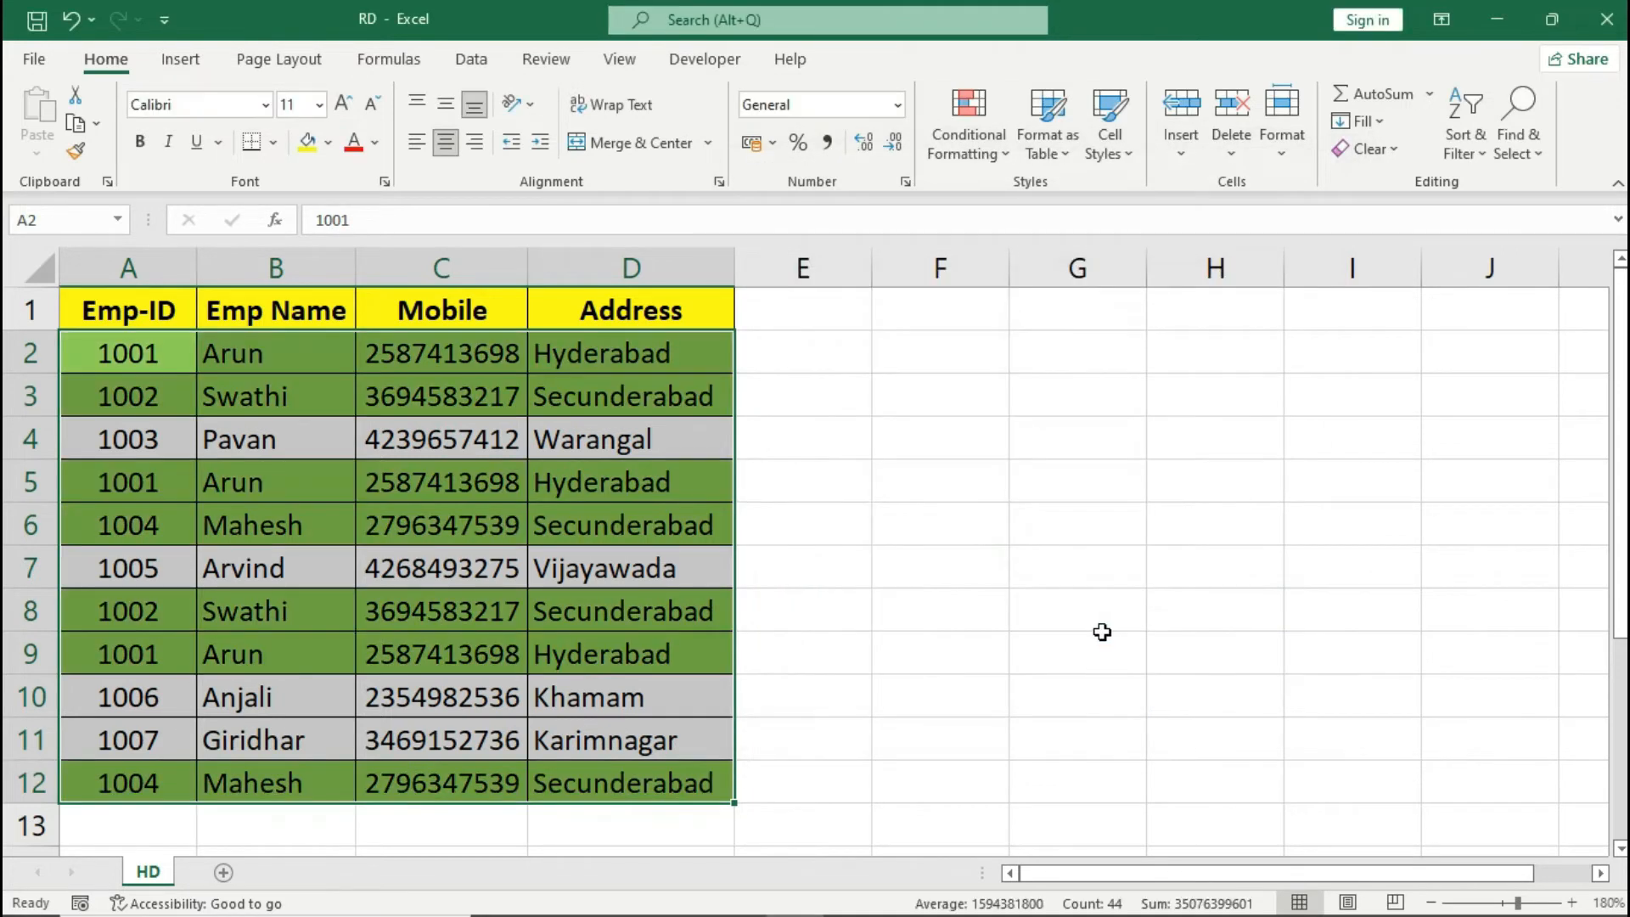
click(694, 449)
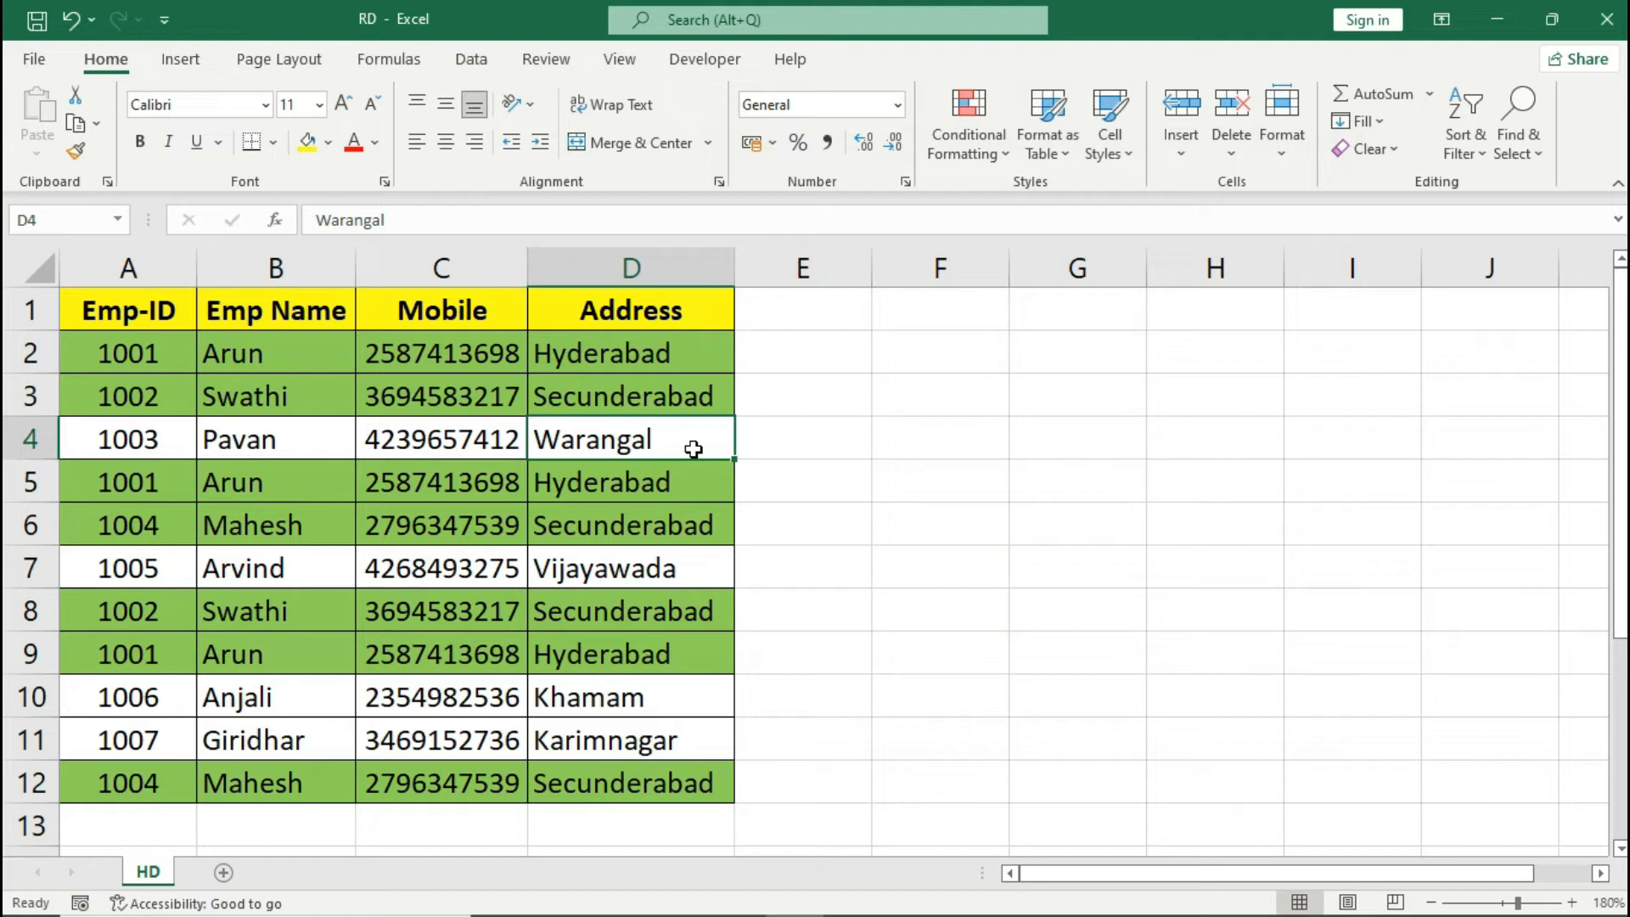
- Enter the formula =COUNTIF($A$2:$D$12,A2) in cell E2
click(843, 349)
text(=)
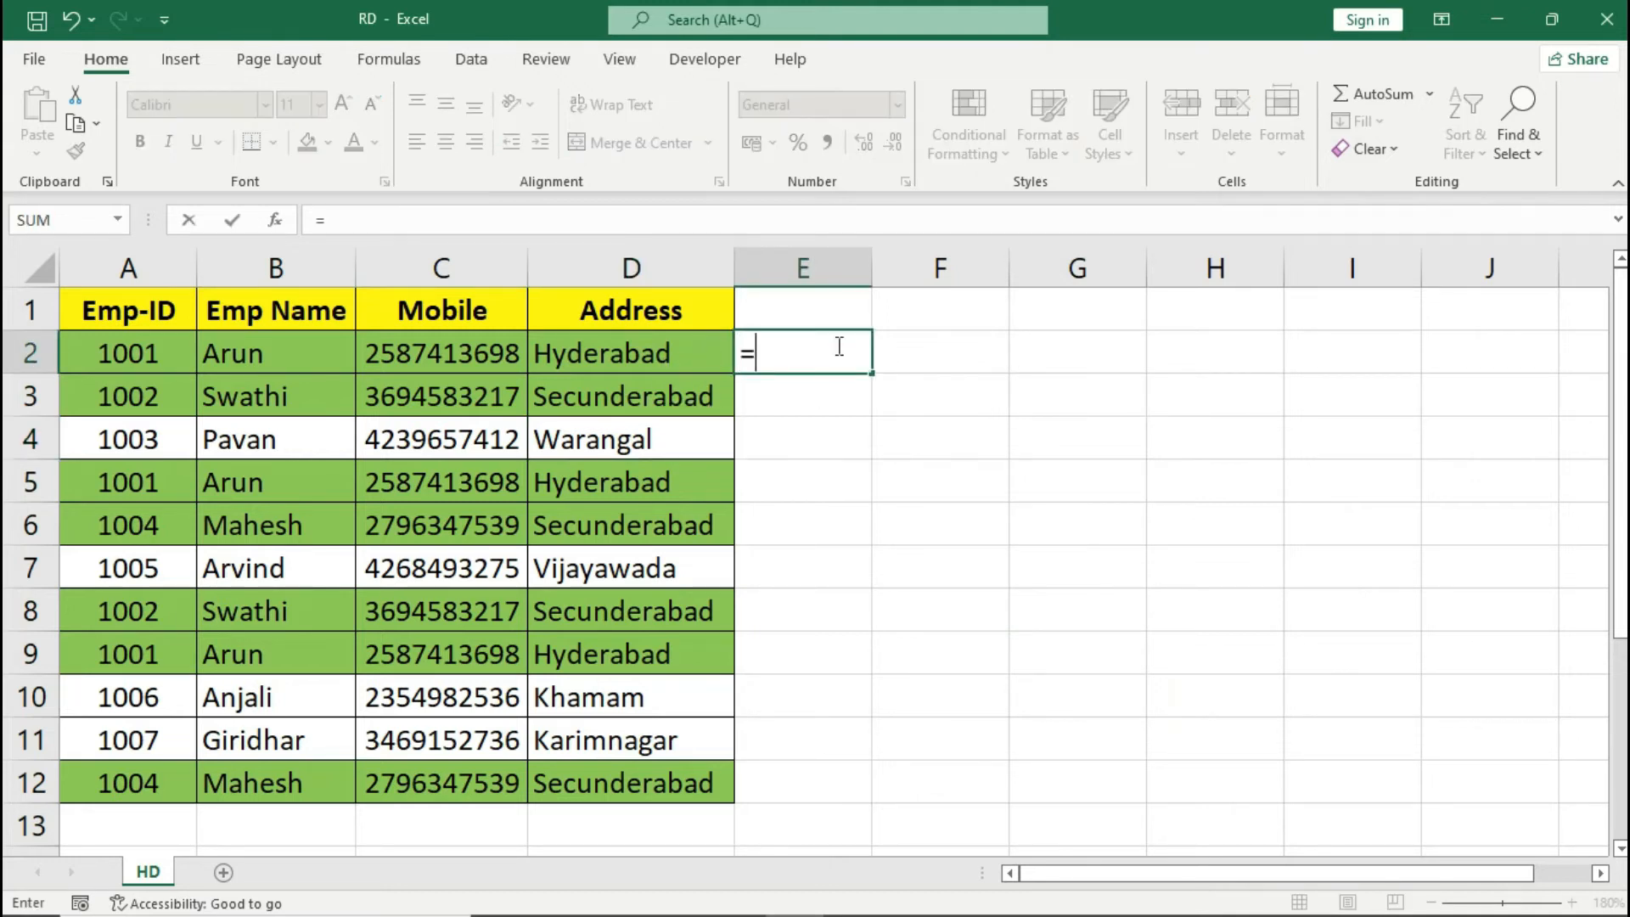
text(counti)
key(Tab)
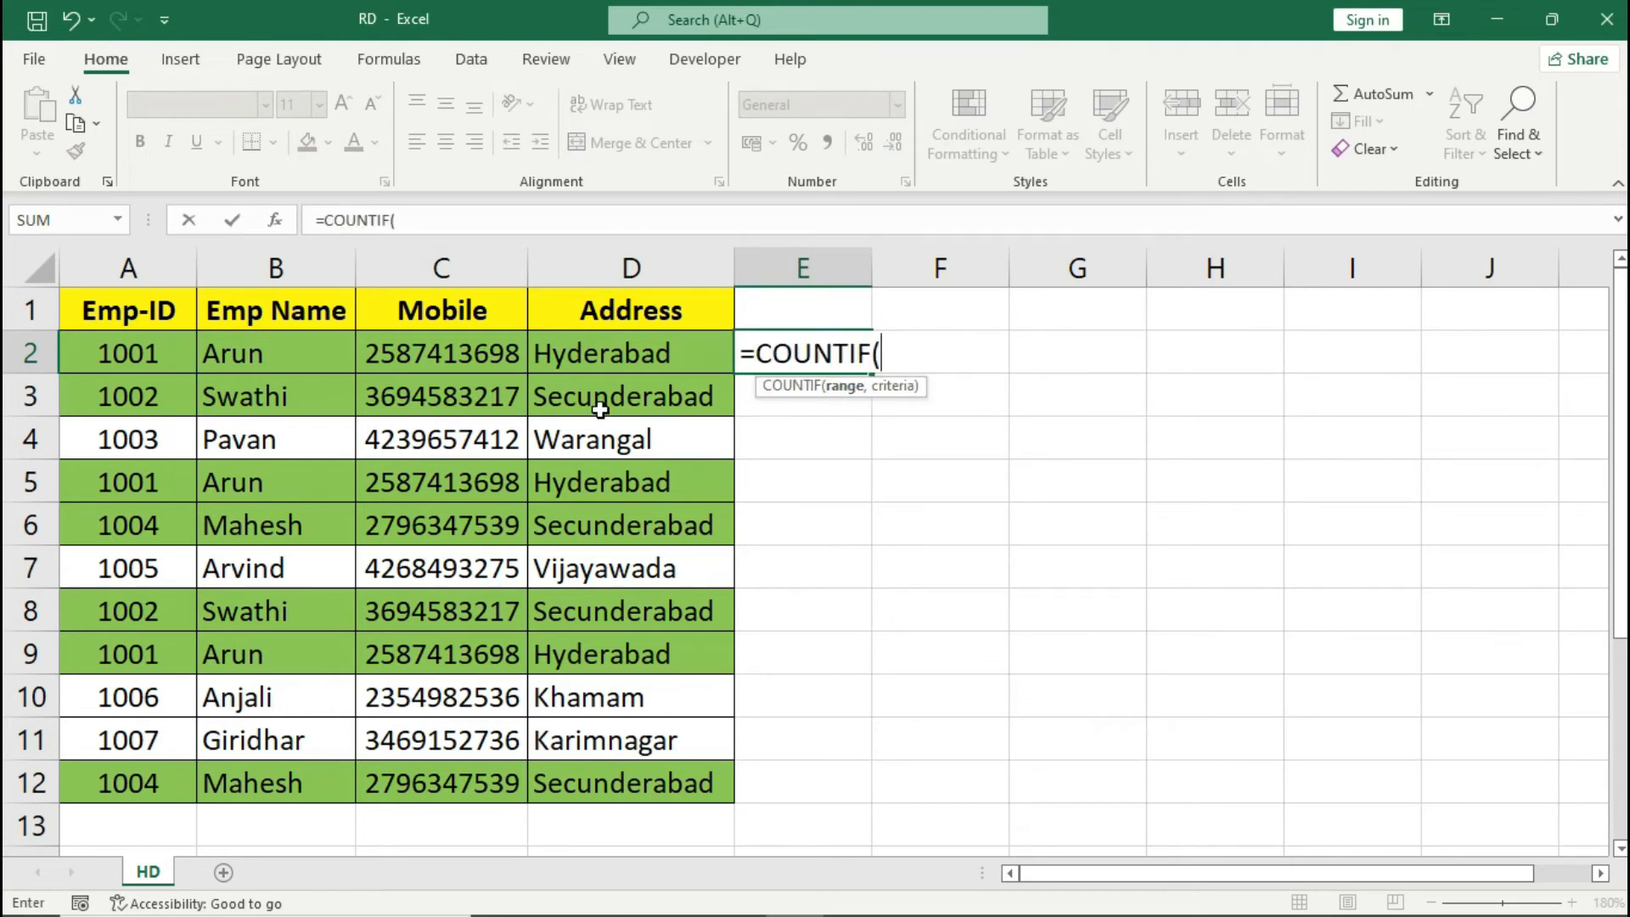
click(163, 354)
drag(240, 431, 645, 783)
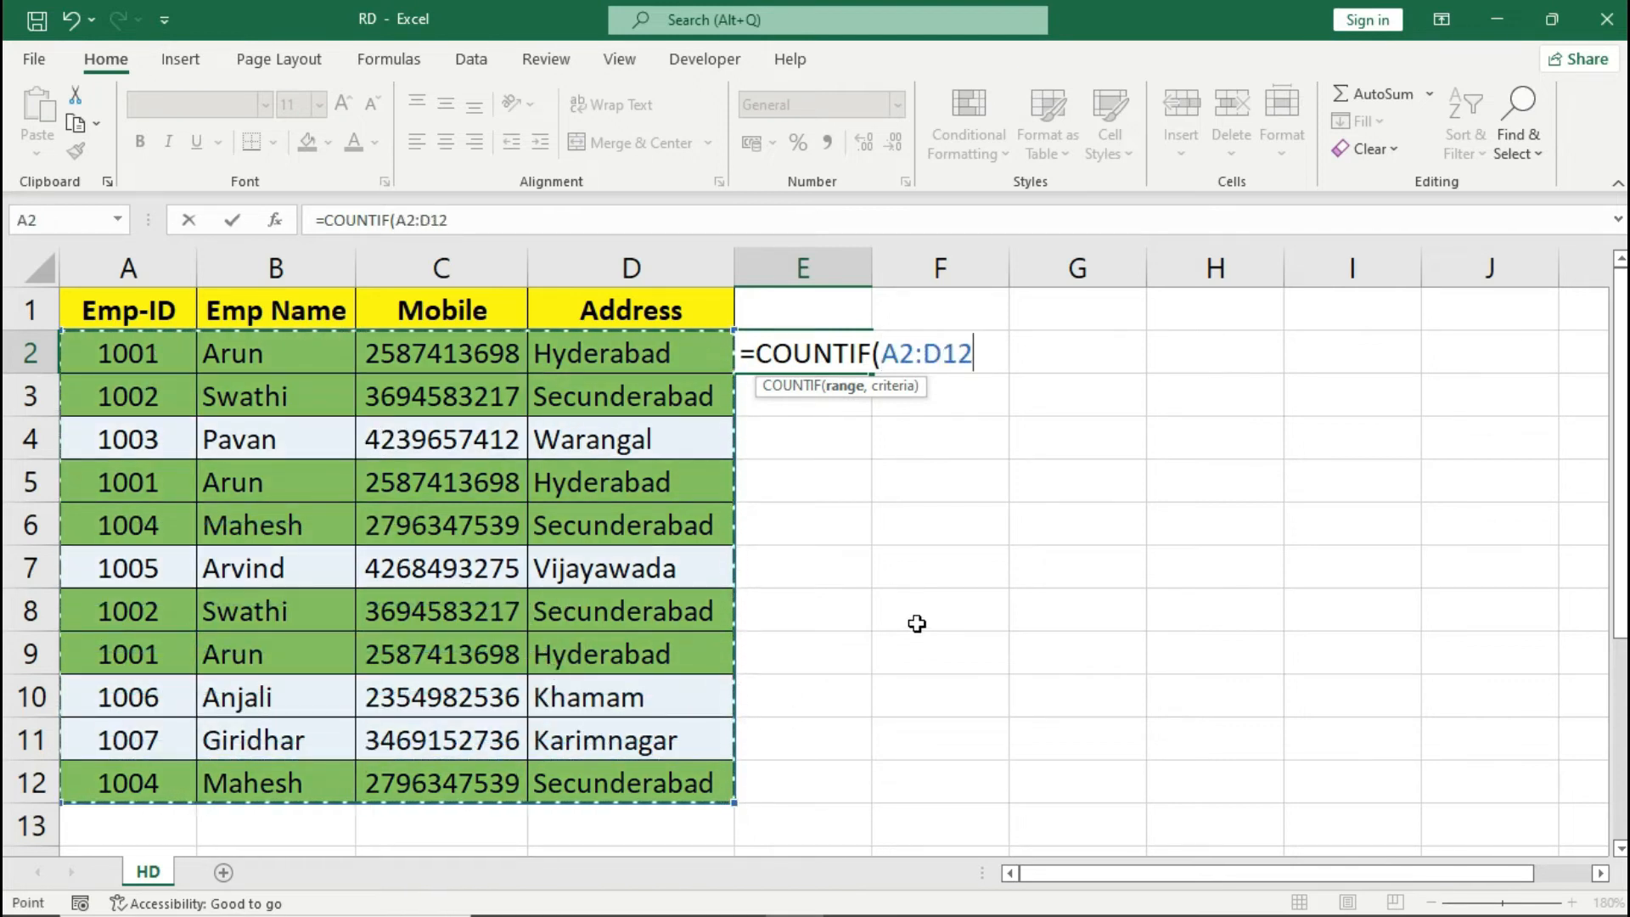
key(F4)
text(,)
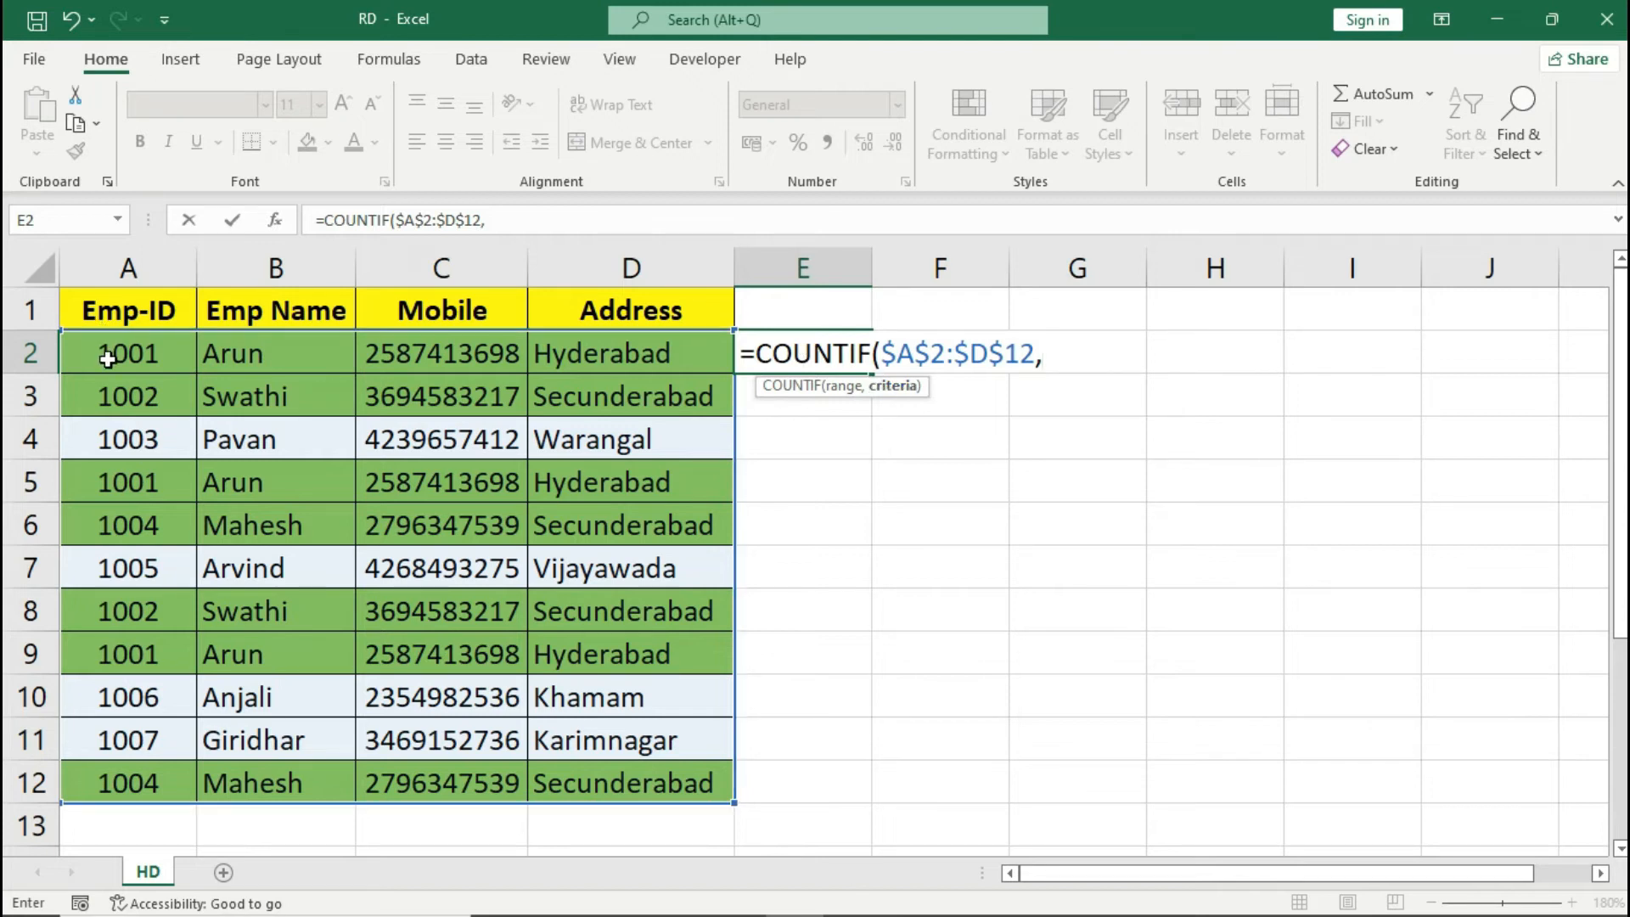
click(151, 357)
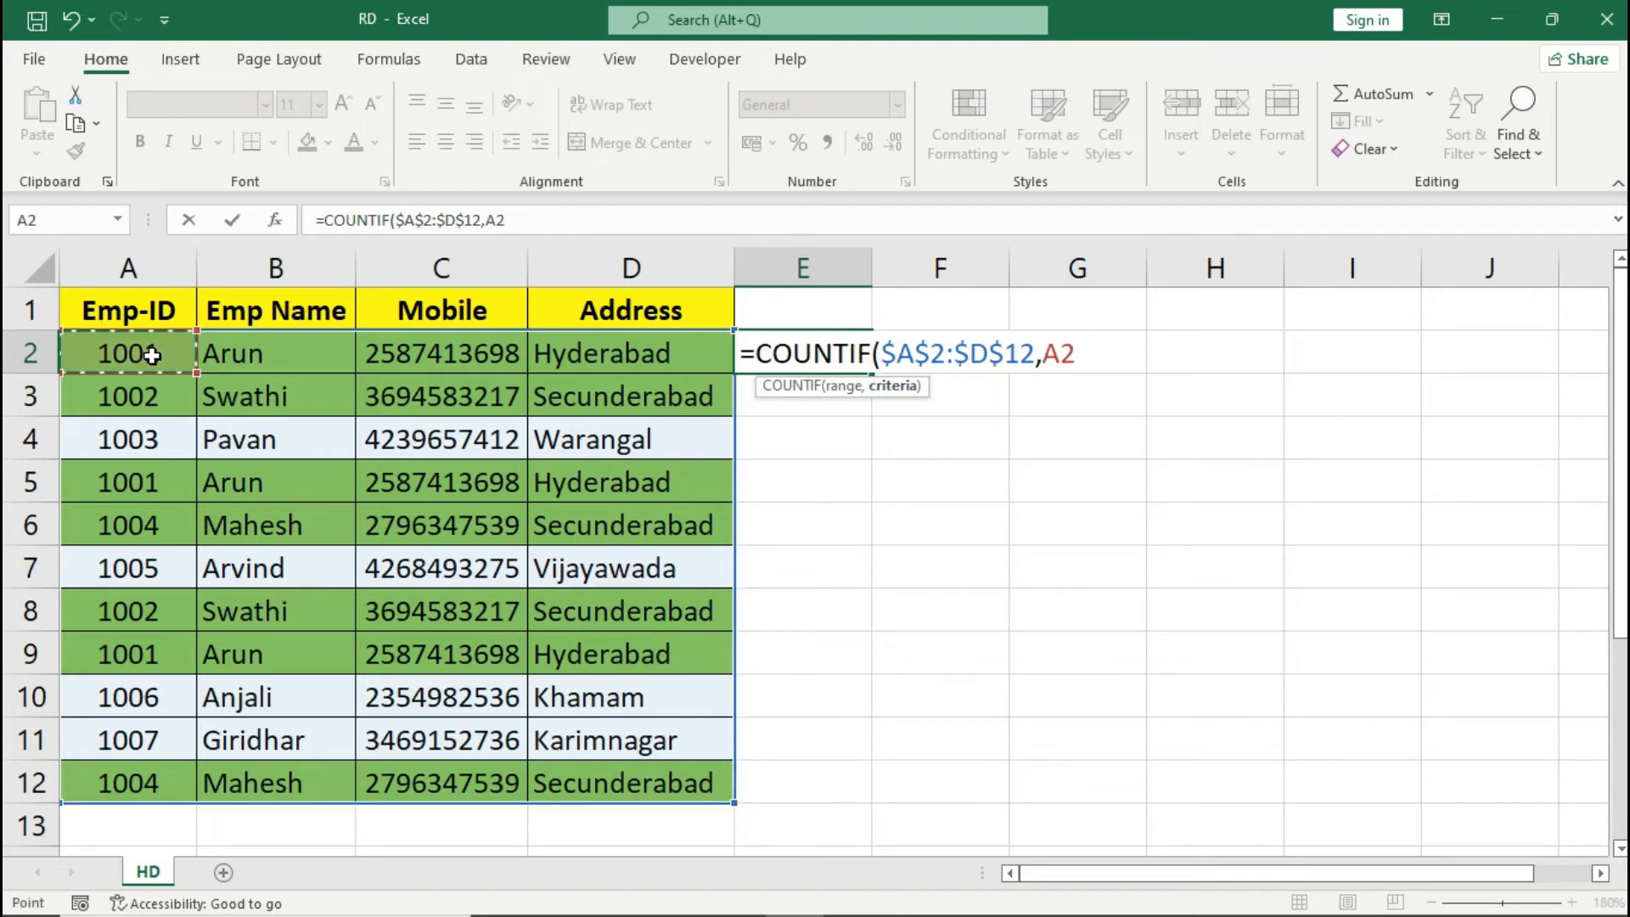
text())
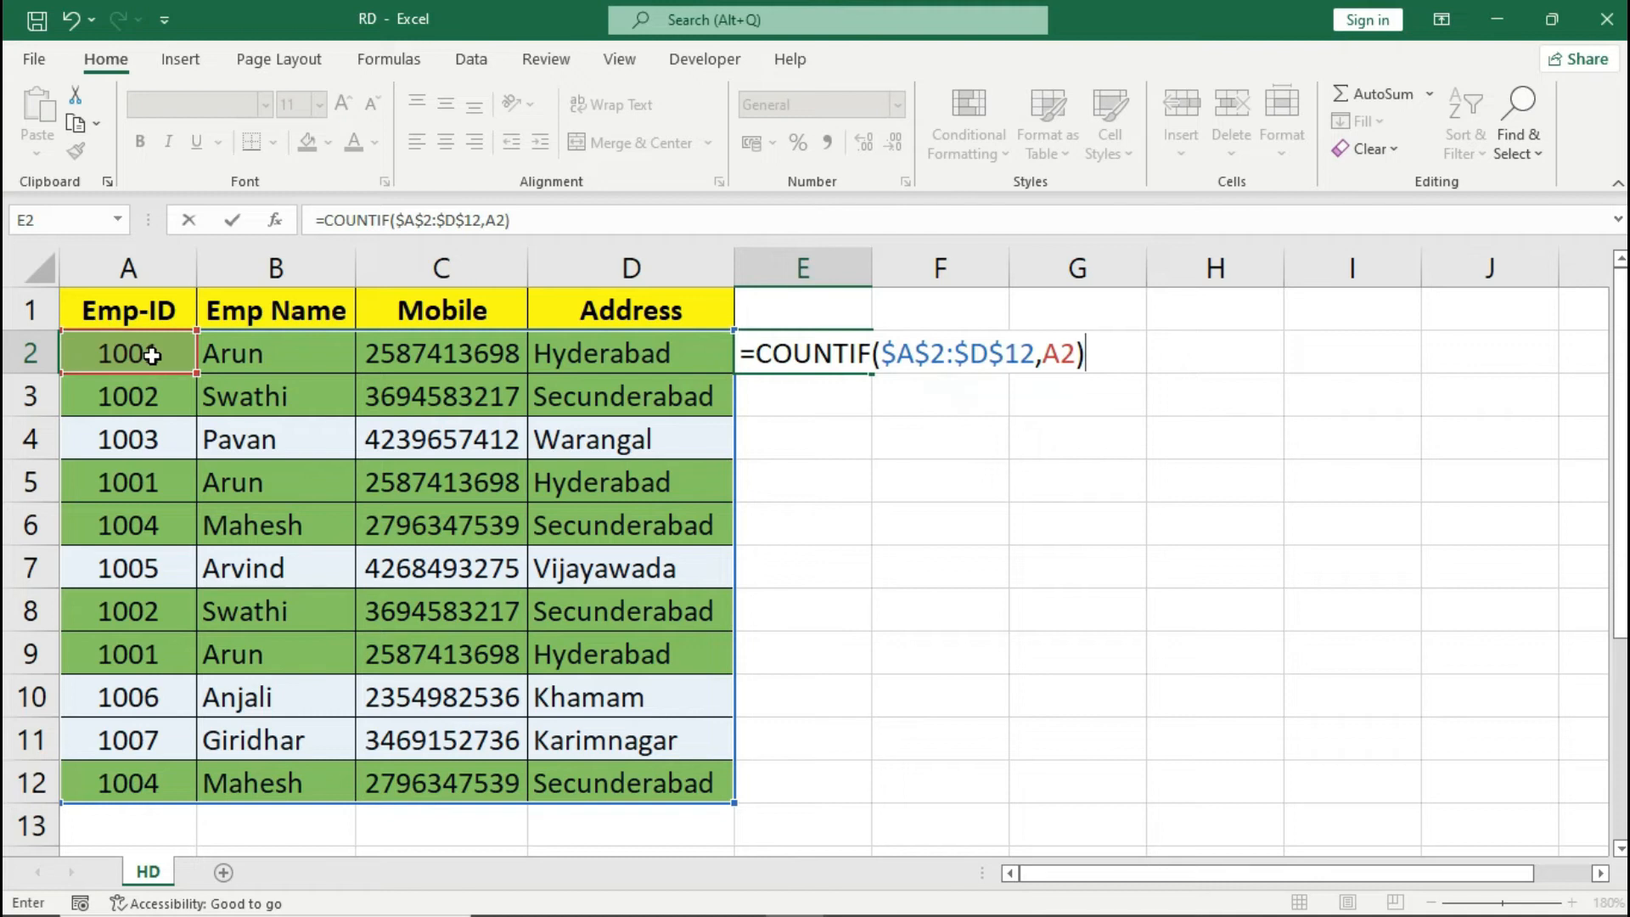
key(Return)
key(Up)
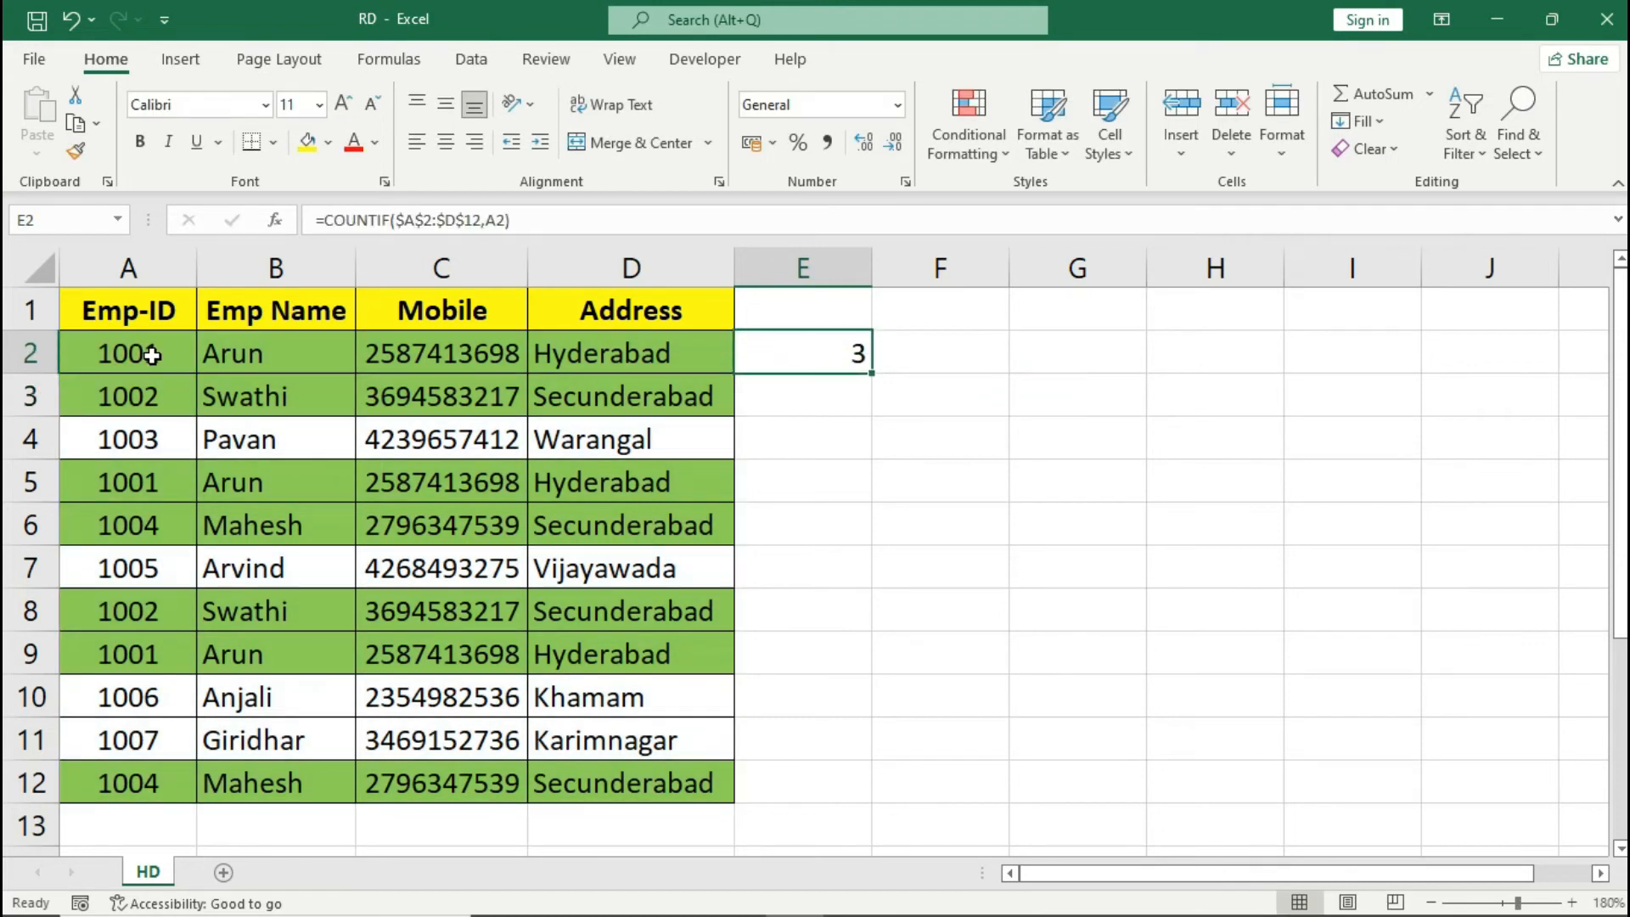
- Extend the formula in E2 with the comparison >1
key(F2)
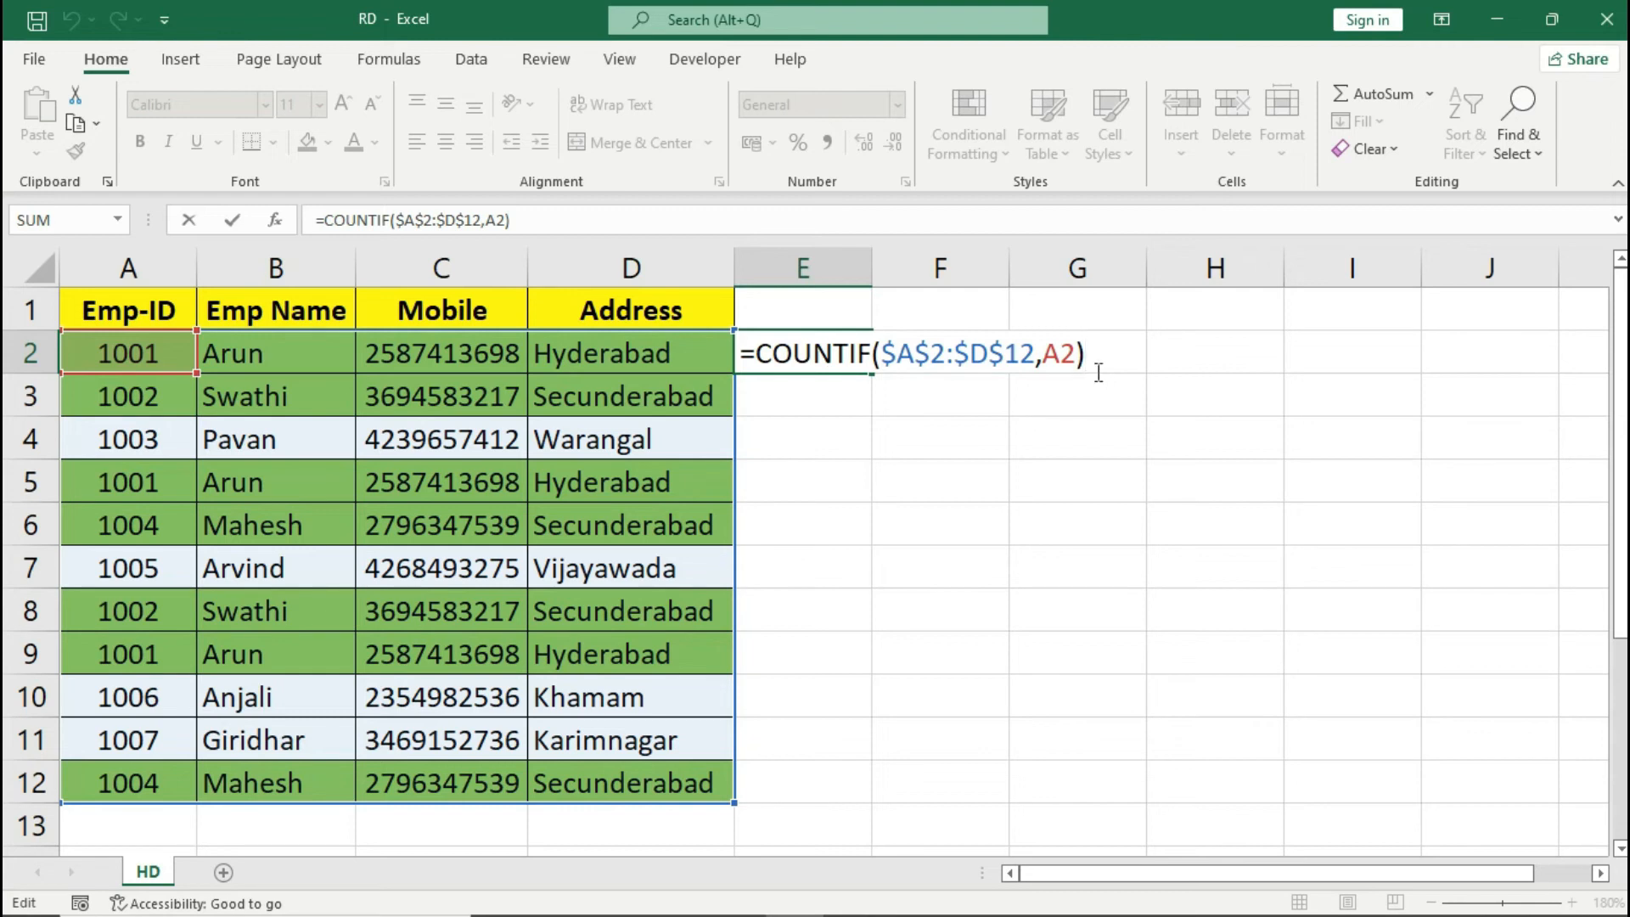
text(>1)
key(Return)
key(Up)
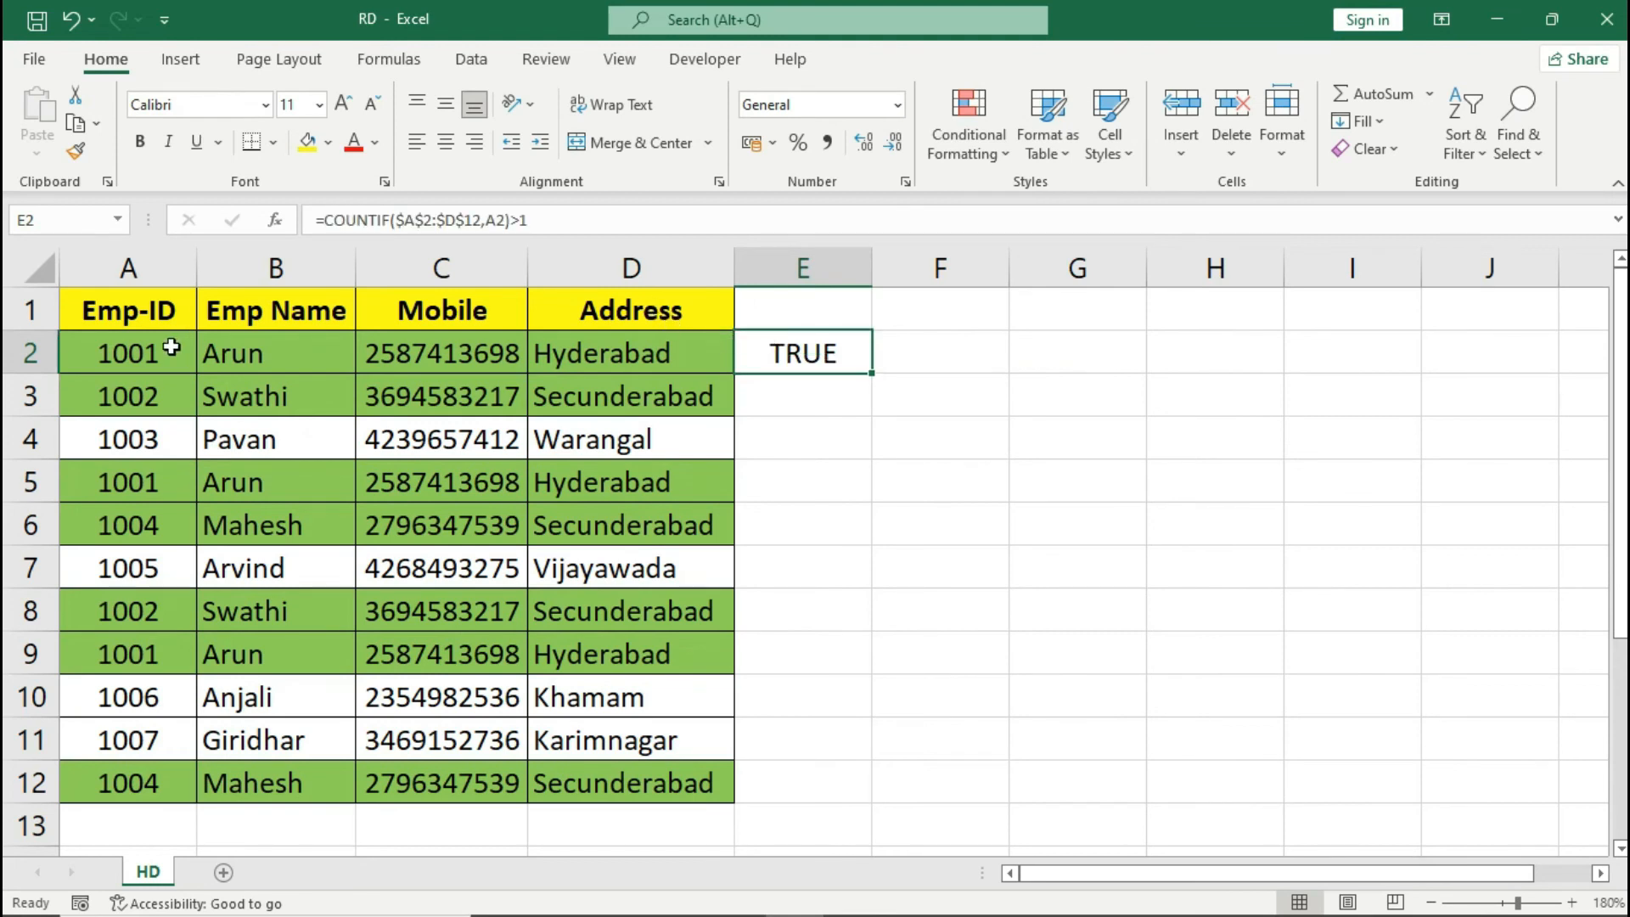
- Fill the formula from E2 down to E12 and compare its results with the highlighted rows
drag(172, 346, 580, 363)
click(859, 351)
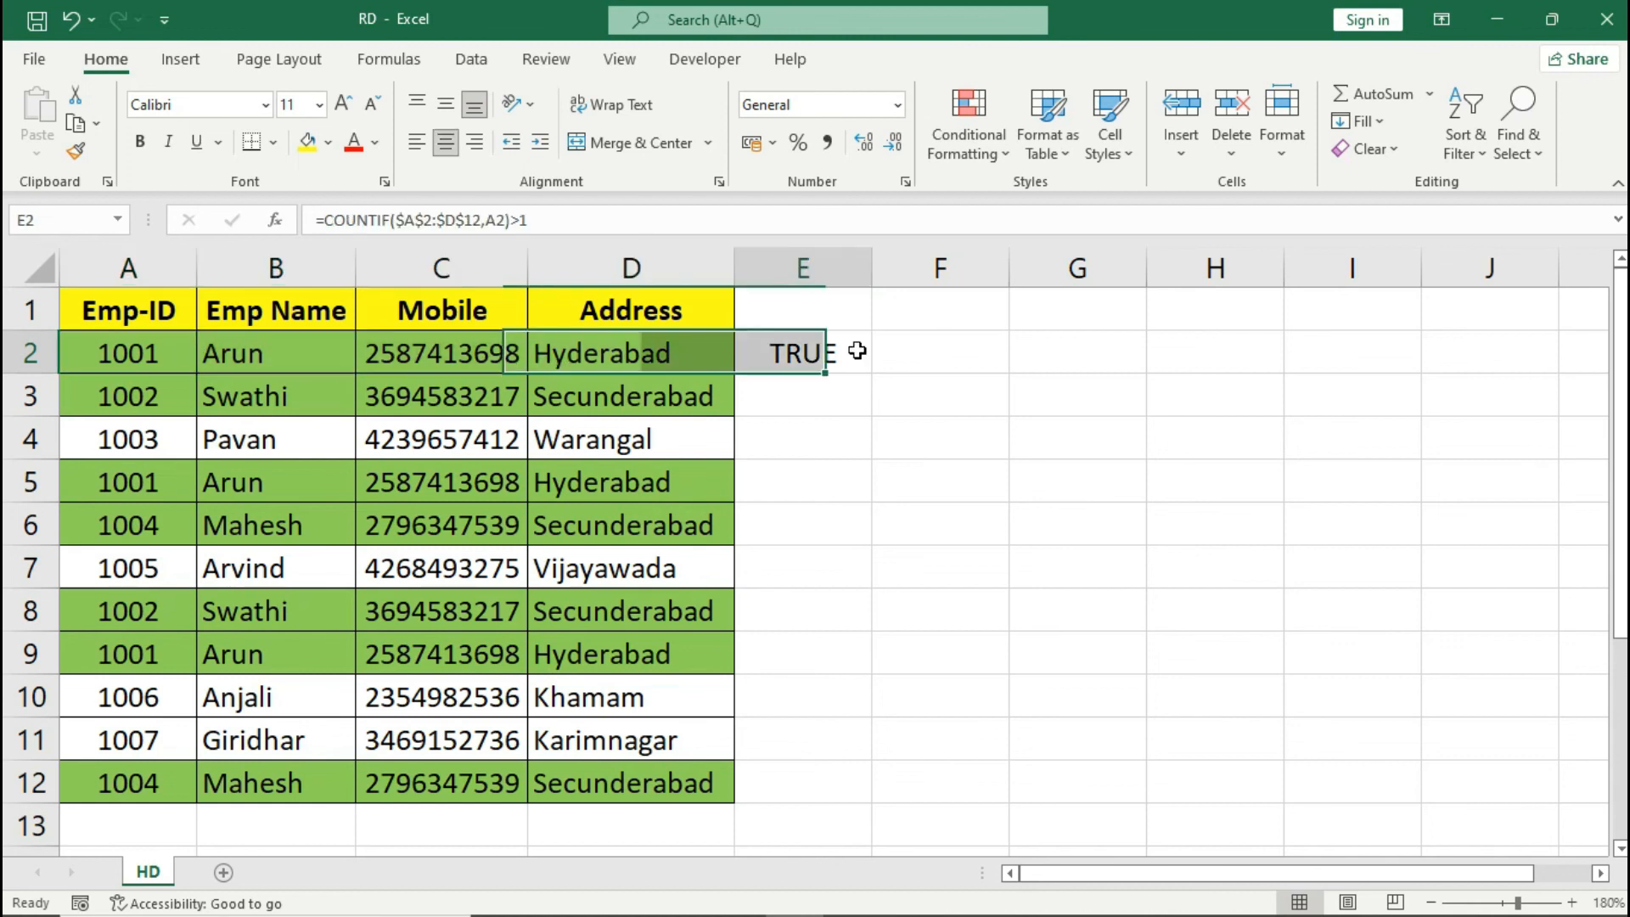
drag(872, 377, 848, 785)
drag(782, 488, 764, 527)
drag(95, 476, 603, 507)
click(764, 652)
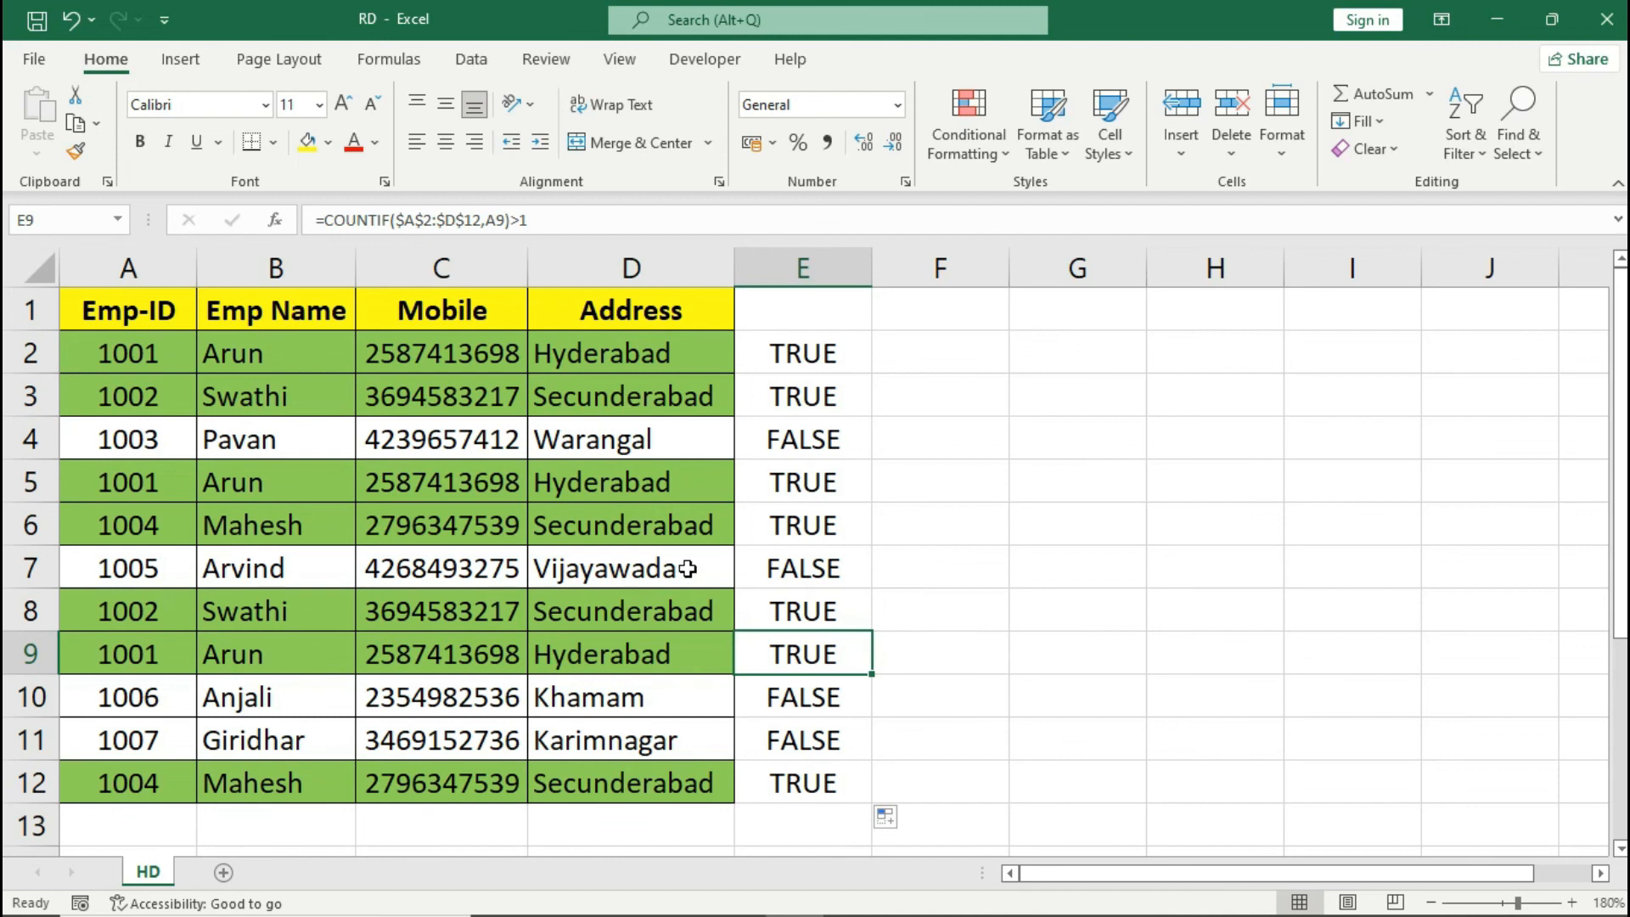